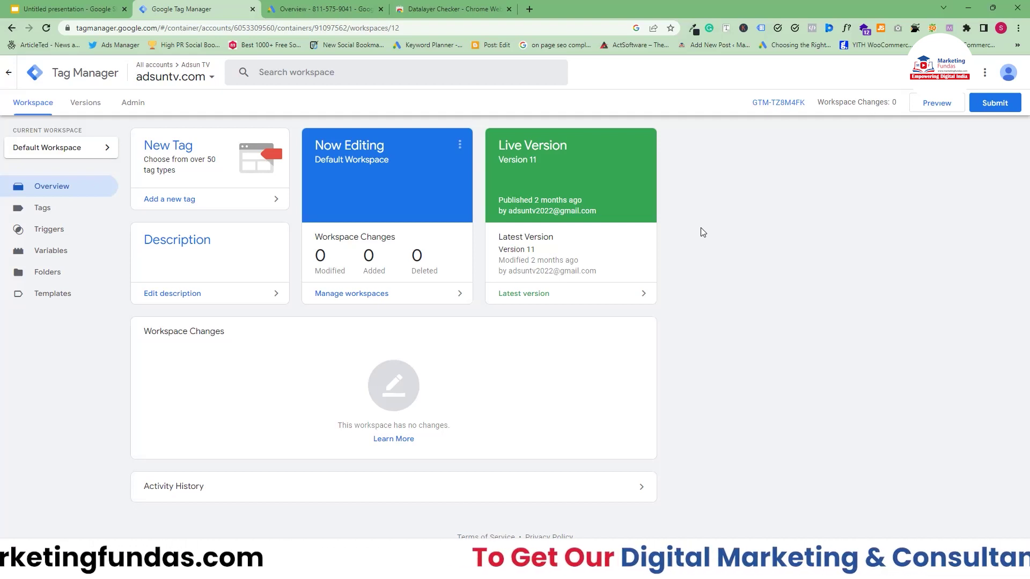
Switch to Google Ads, open the Conversions summary and look through the existing conversion actions.
key("ctrl+Tab")
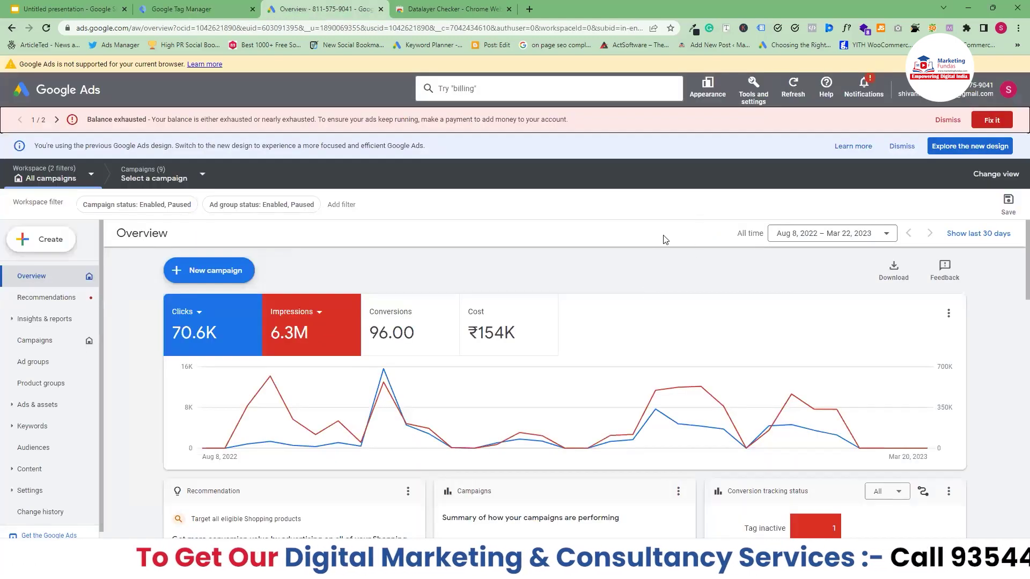
left_click(753, 91)
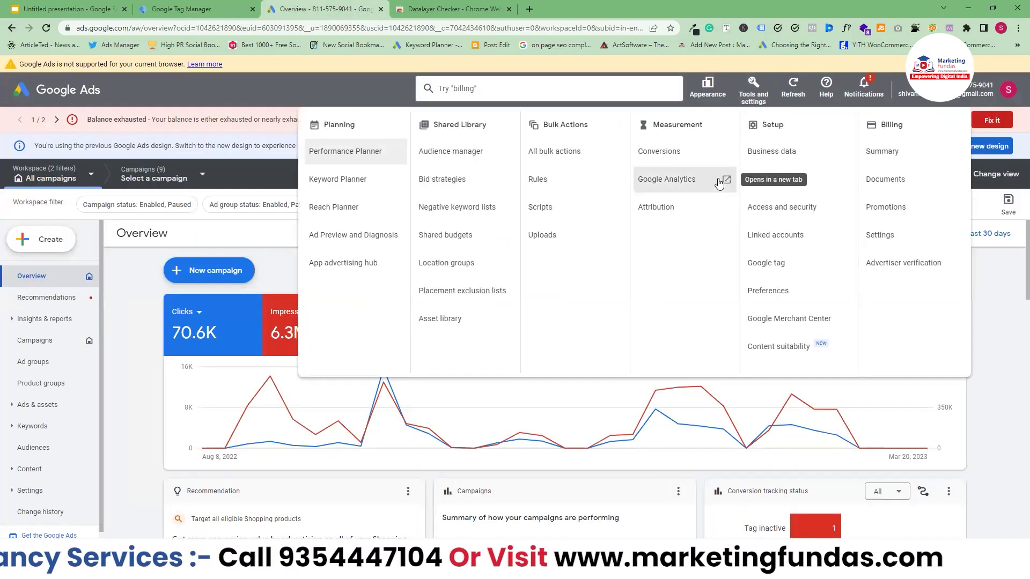
left_click(663, 153)
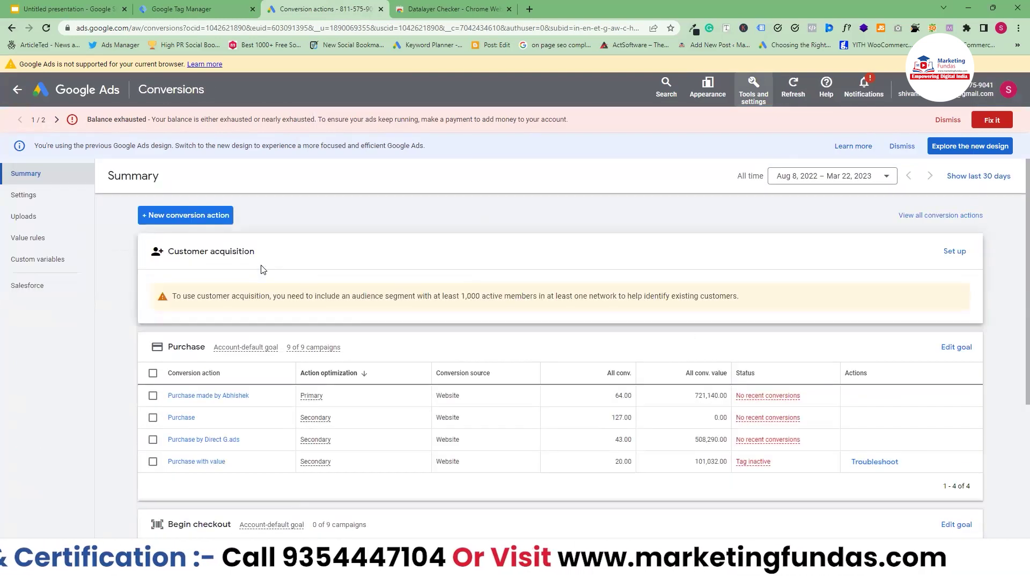
scroll(276, 273, "down", 1)
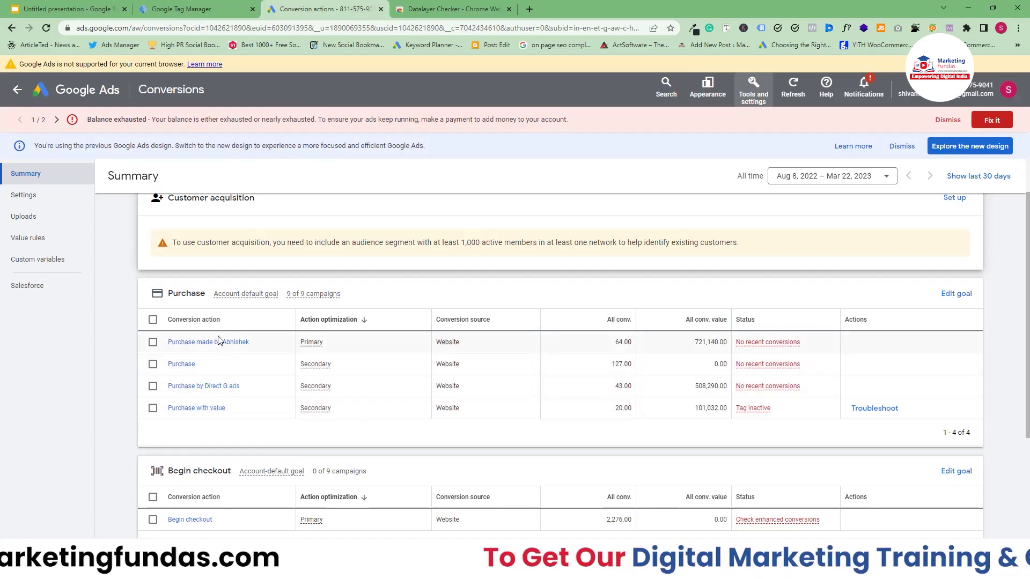
scroll(218, 341, "down", 2)
scroll(220, 338, "up", 4)
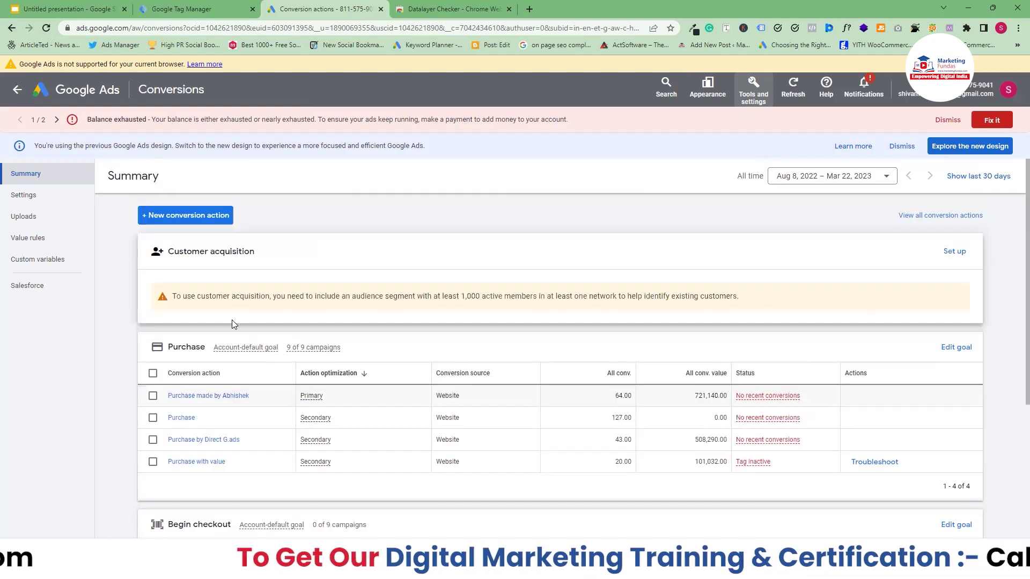
left_click(193, 217)
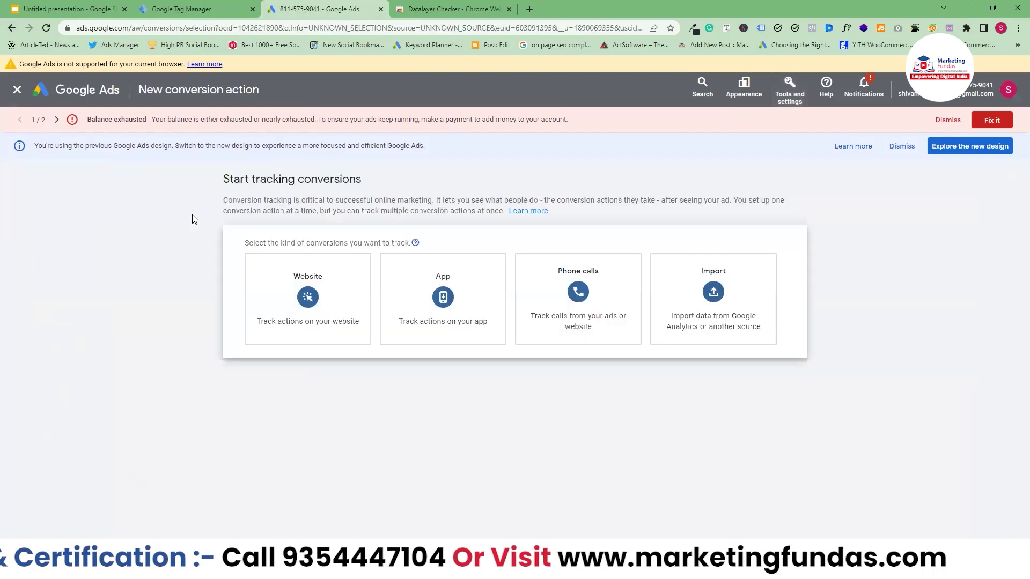
left_click(313, 300)
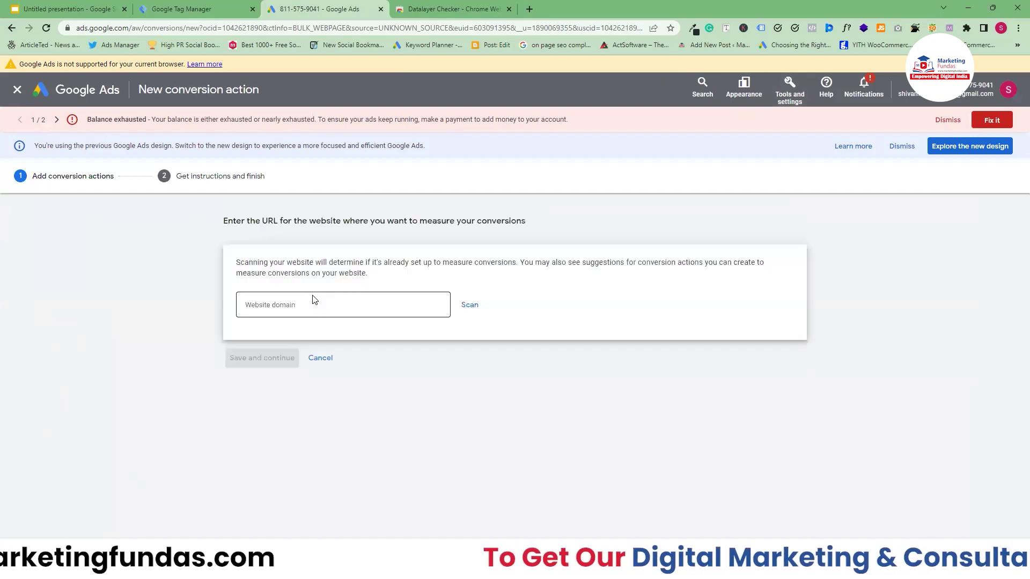
key("ctrl+t")
type("ad")
left_click(312, 298)
key("ctrl+shift+Tab")
key("ctrl+shift+Tab")
left_click(281, 302)
type("adsuntv.com")
left_click(470, 306)
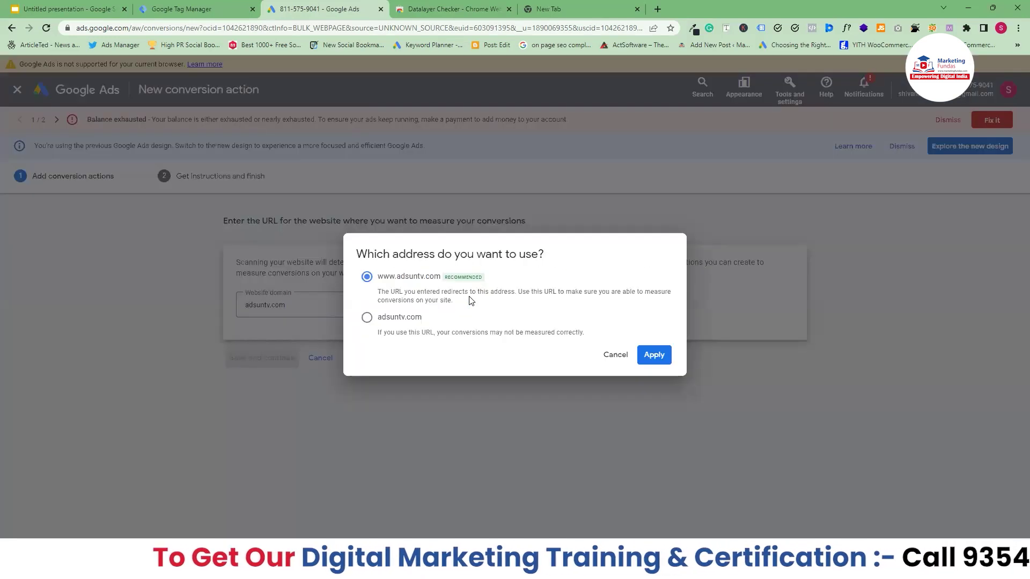
left_click(655, 355)
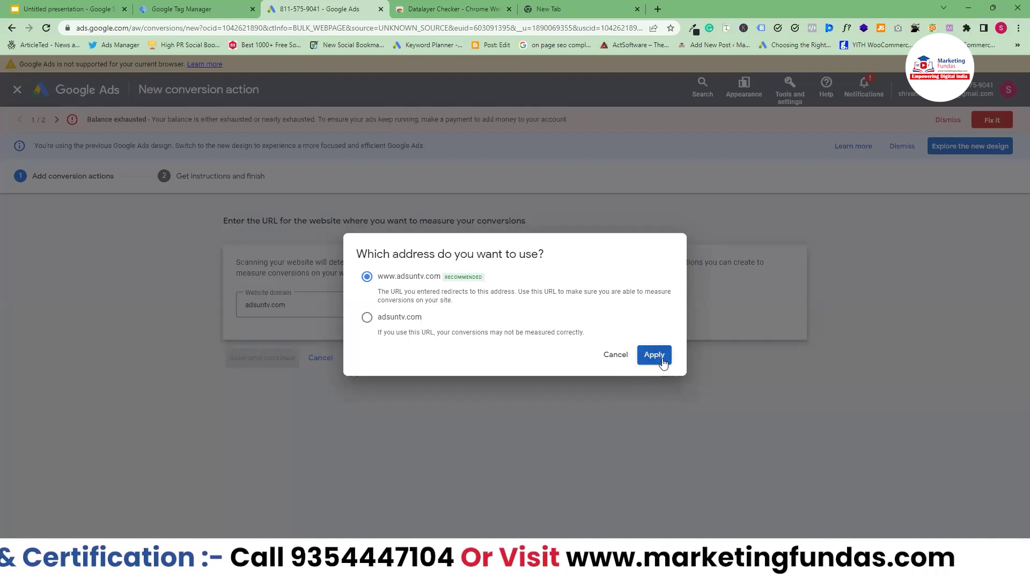
Add a conversion action manually using code and set its goal category to Purchase.
scroll(307, 366, "down", 6)
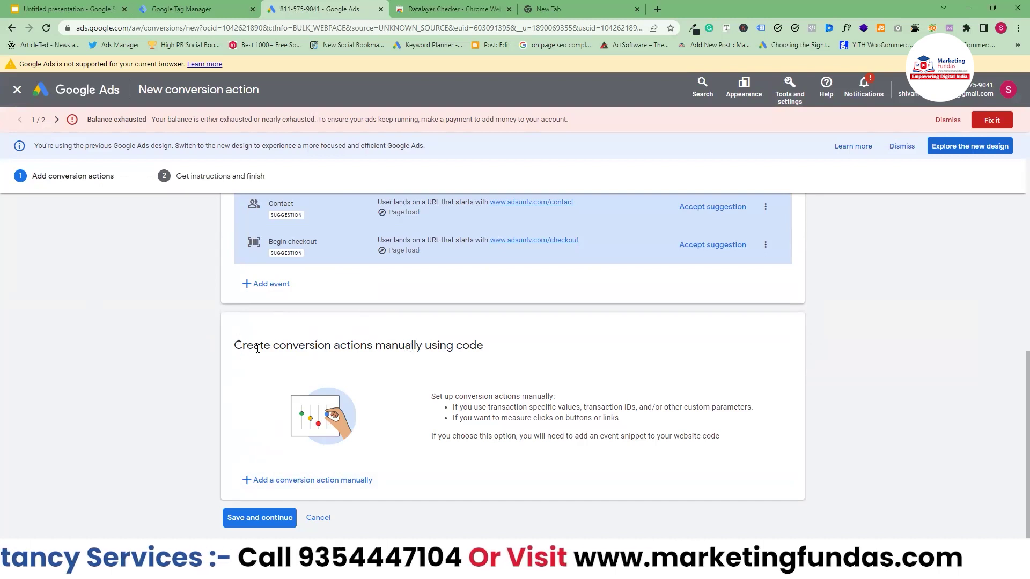
left_click_drag(260, 345, 466, 345)
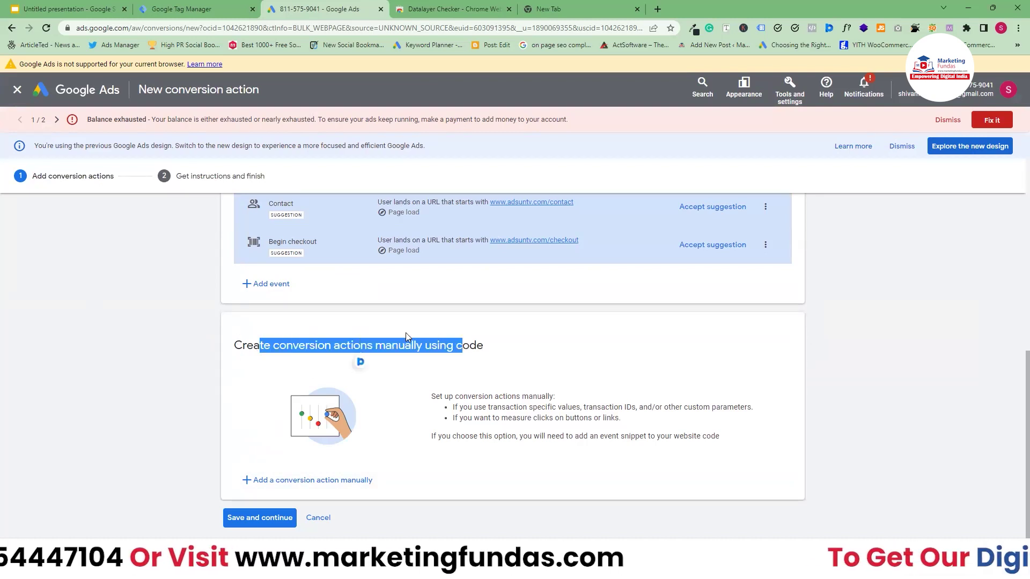
left_click(348, 486)
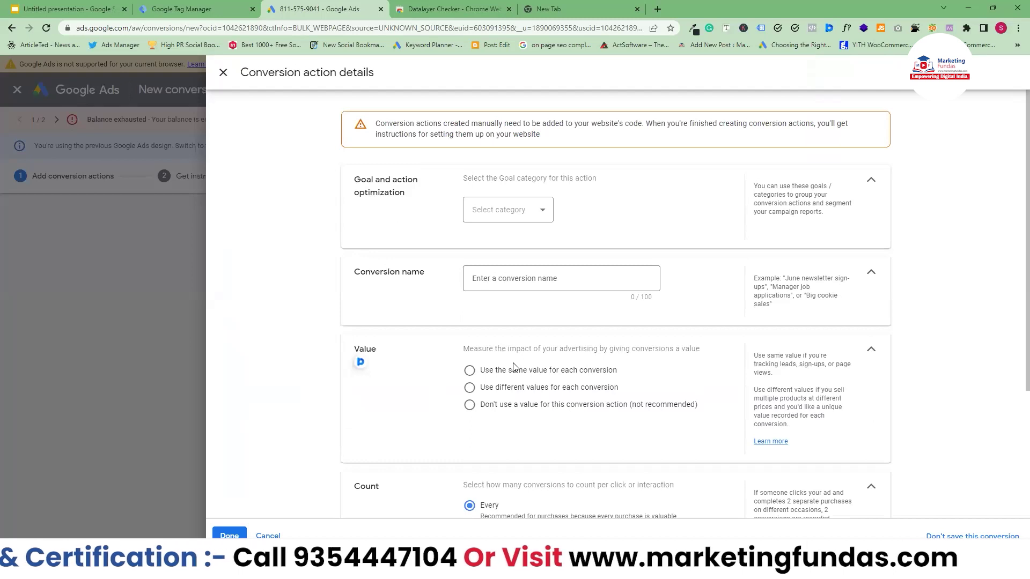
left_click(529, 216)
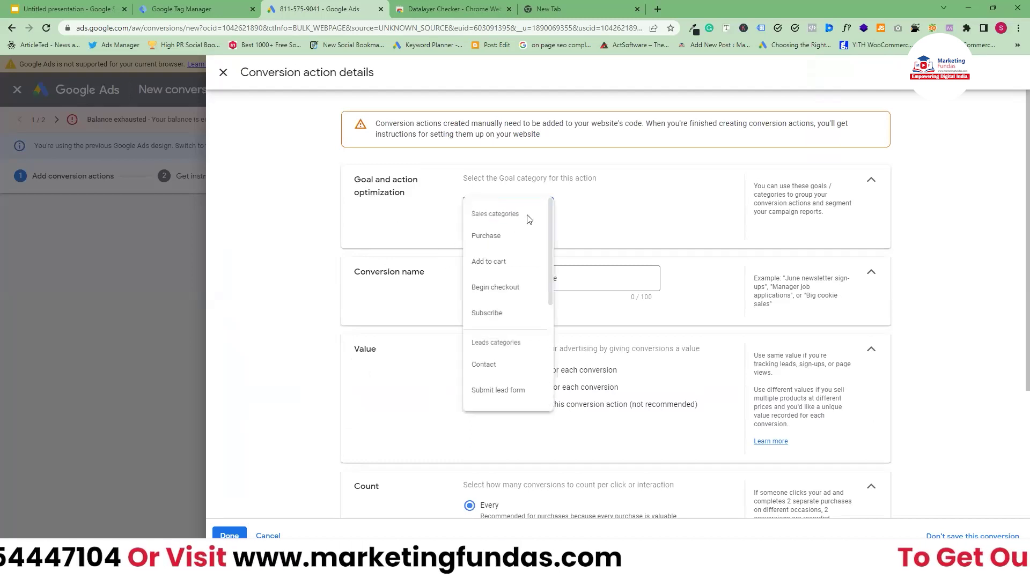
left_click(503, 236)
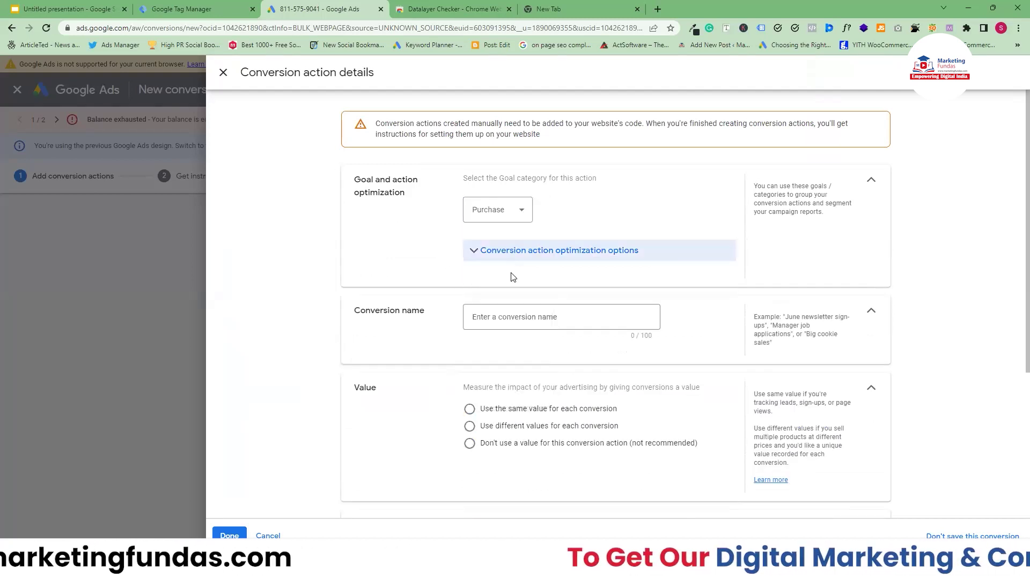
Name the conversion "Purchase dynamic value testing (demo)".
left_click(508, 313)
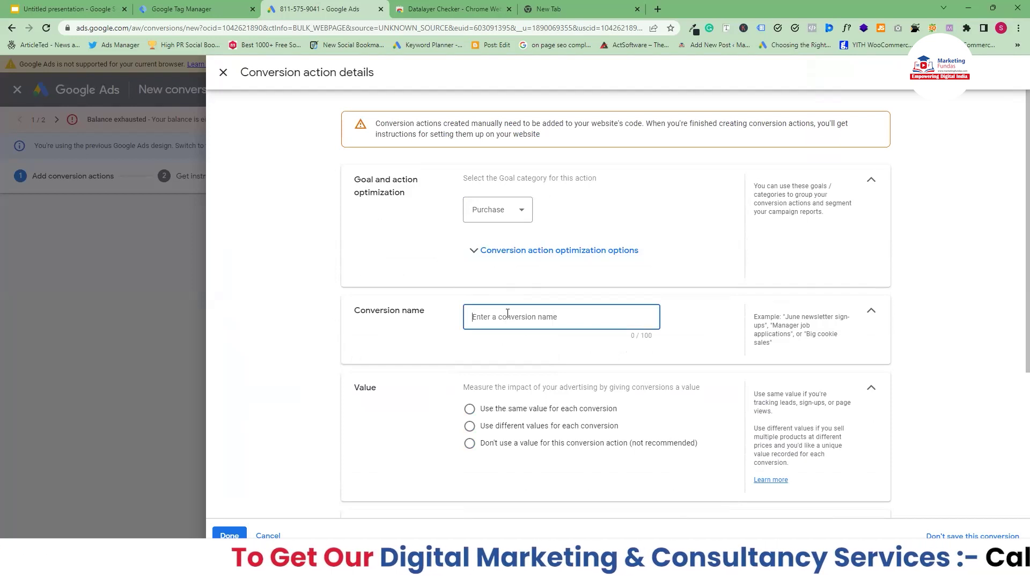
type("Purchase ")
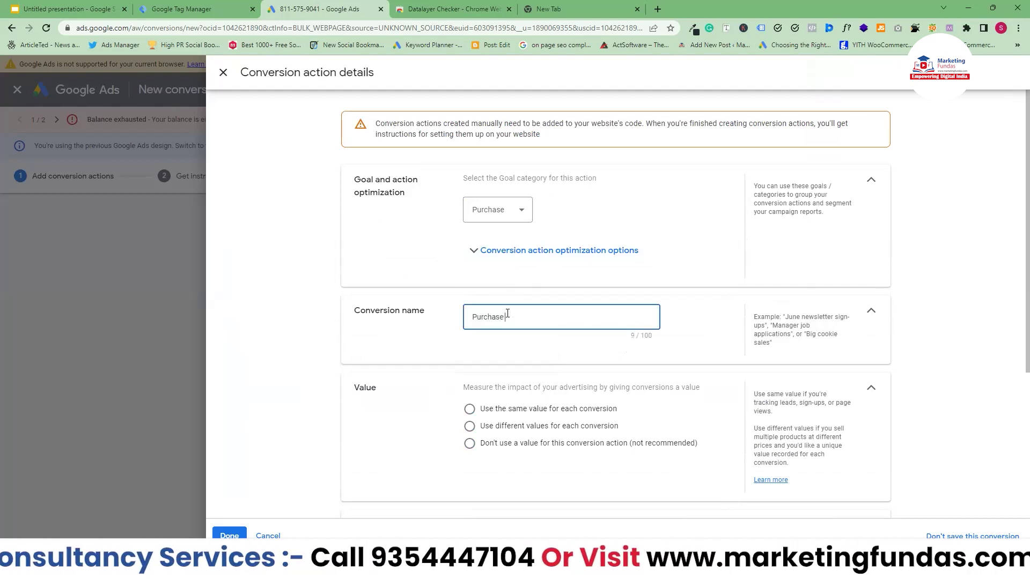
type("Bynam")
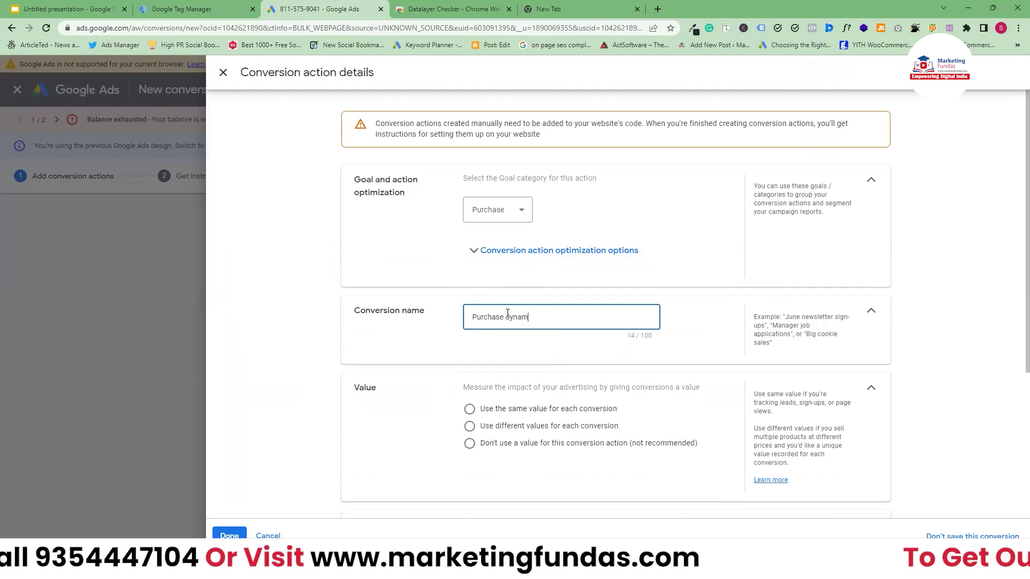
type("ic value testing ")
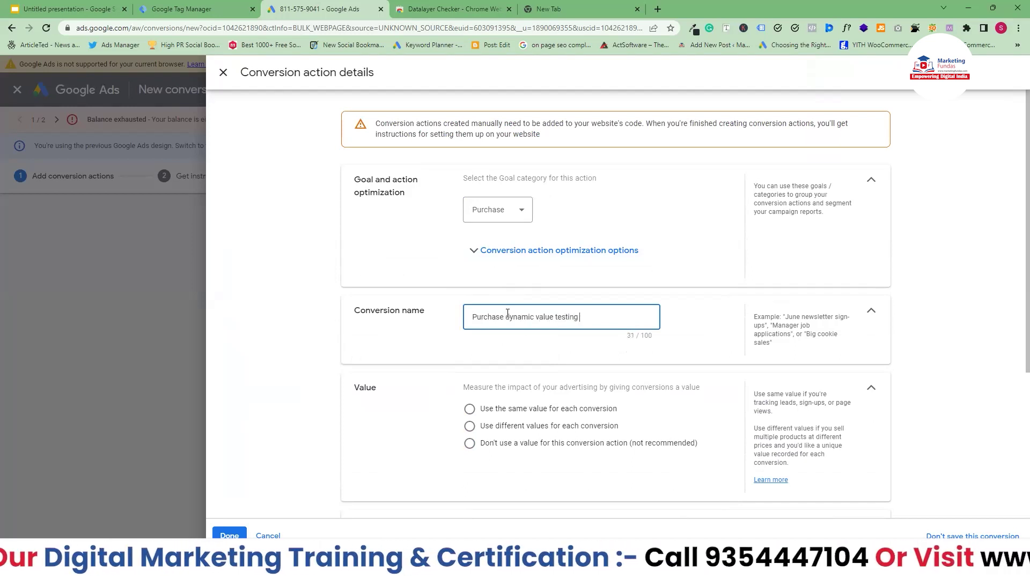
type("(de")
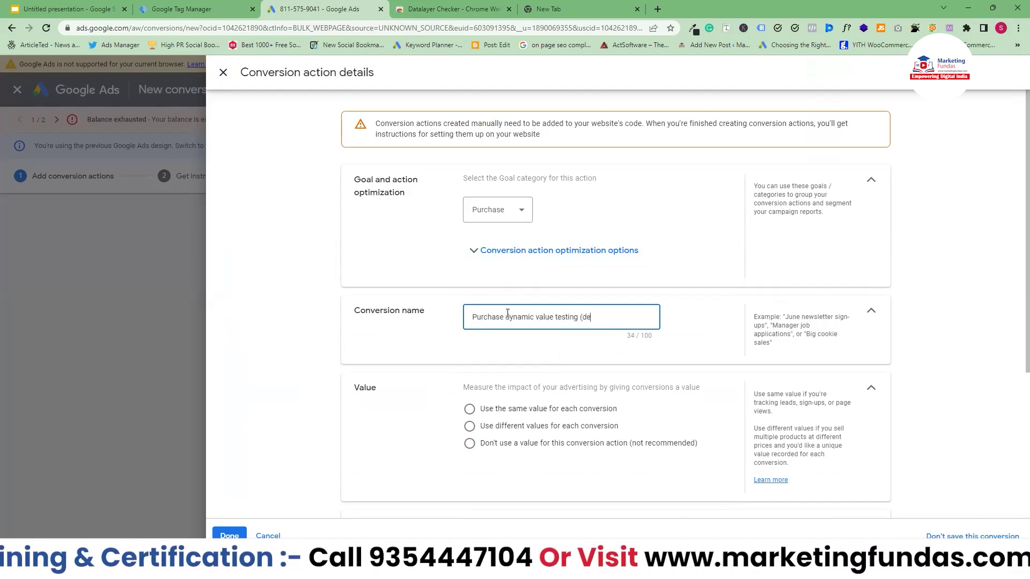
type("mo)")
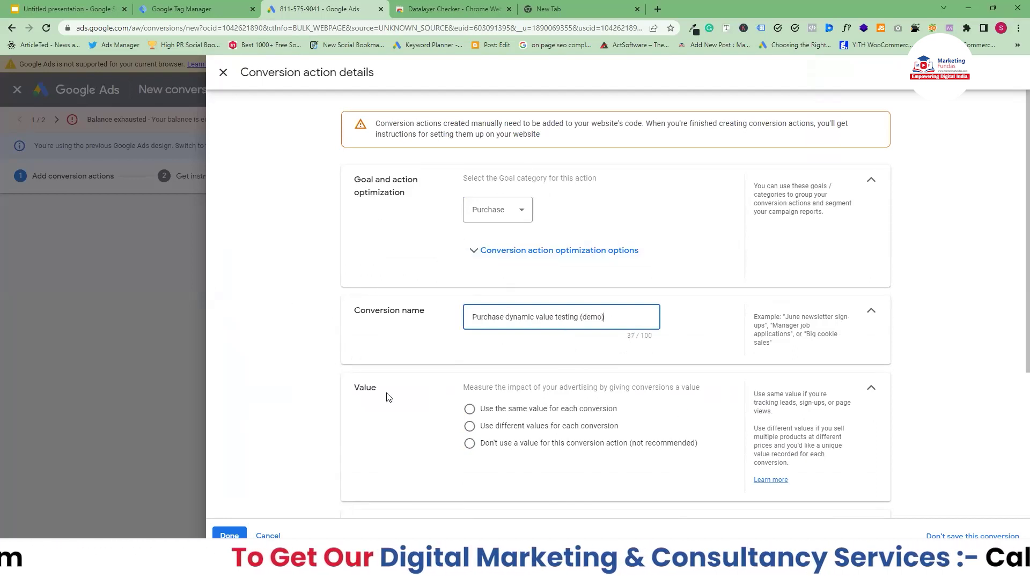
Compare the conversion value options and choose to use different values for each conversion.
double_click(365, 388)
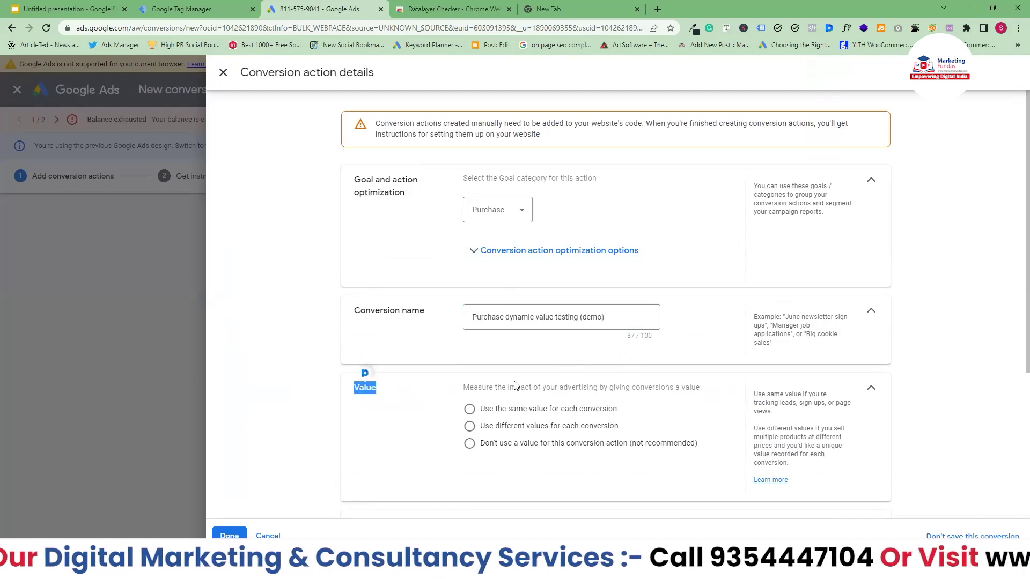
scroll(505, 375, "down", 3)
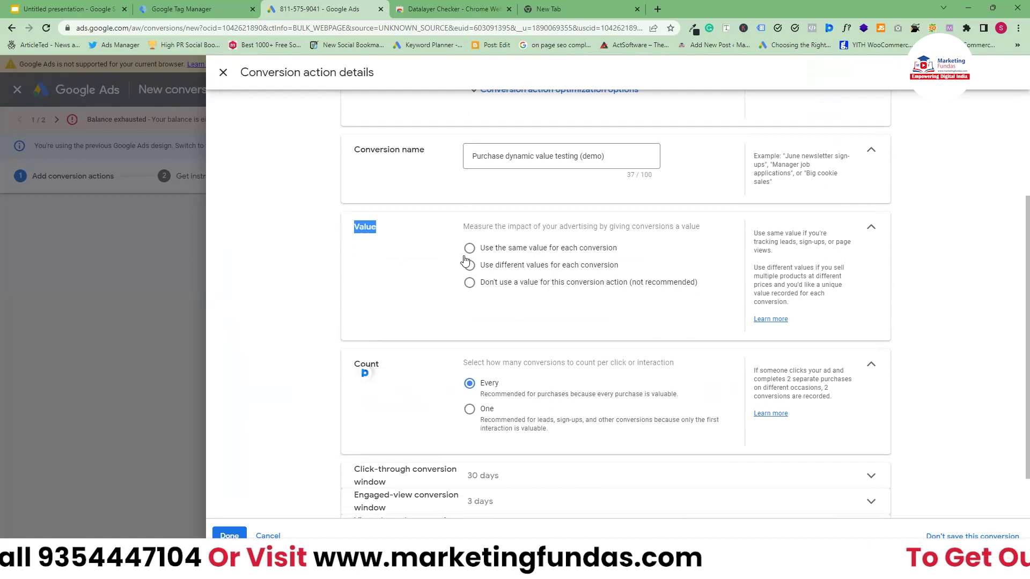
left_click(469, 253)
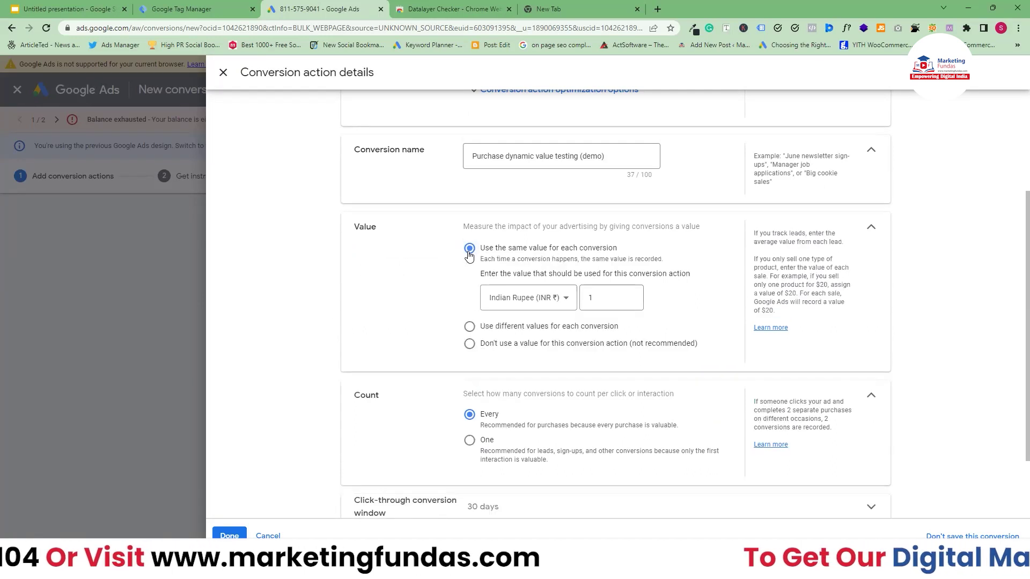
left_click(469, 328)
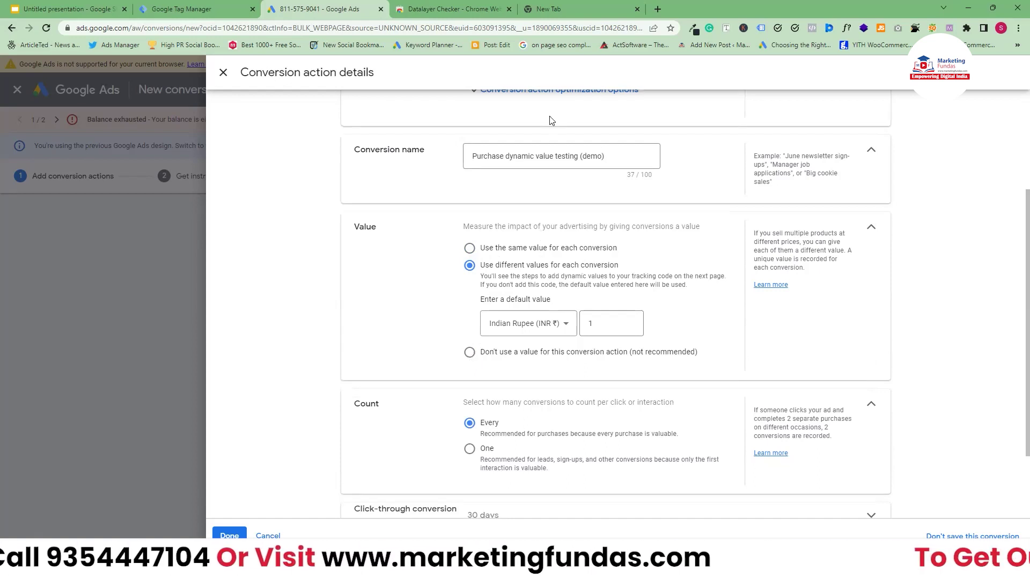
left_click(469, 250)
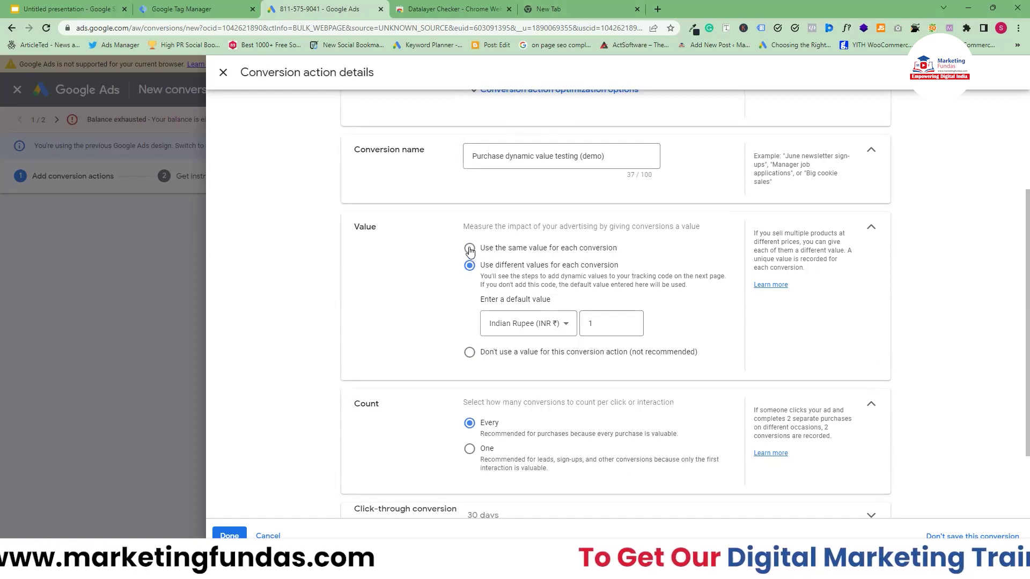
left_click_drag(593, 295, 575, 301)
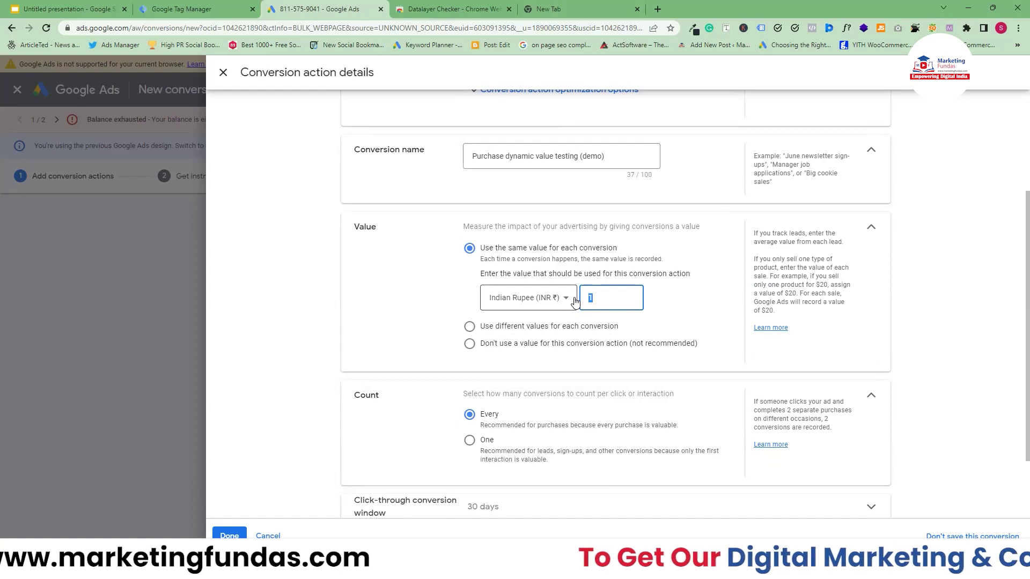
left_click(470, 327)
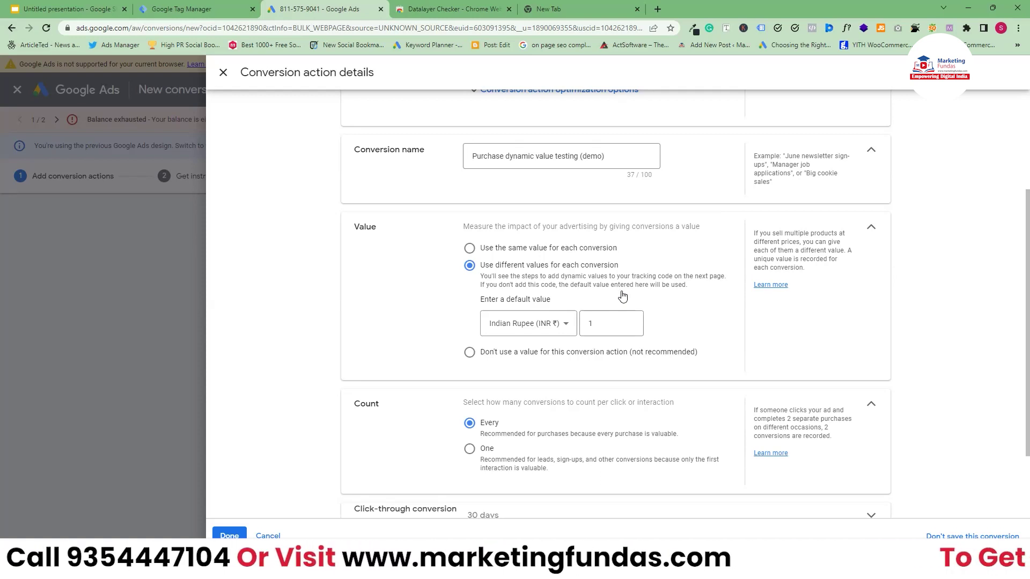
Set the engaged-view conversion window to 1 day.
scroll(466, 351, "down", 2)
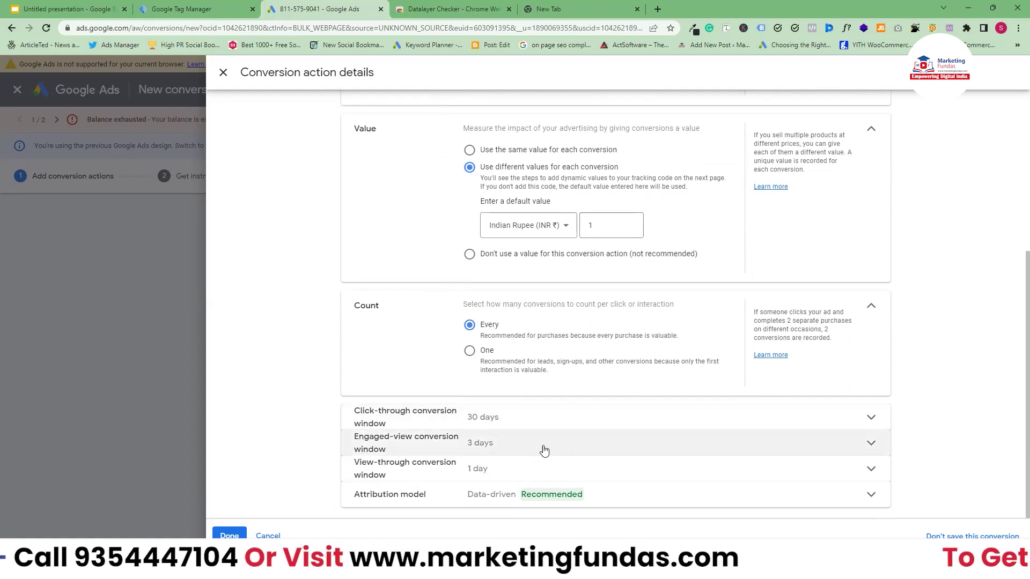
left_click(585, 455)
left_click(481, 473)
left_click(485, 472)
scroll(747, 490, "up", 2)
scroll(840, 469, "down", 3)
scroll(853, 407, "down", 1)
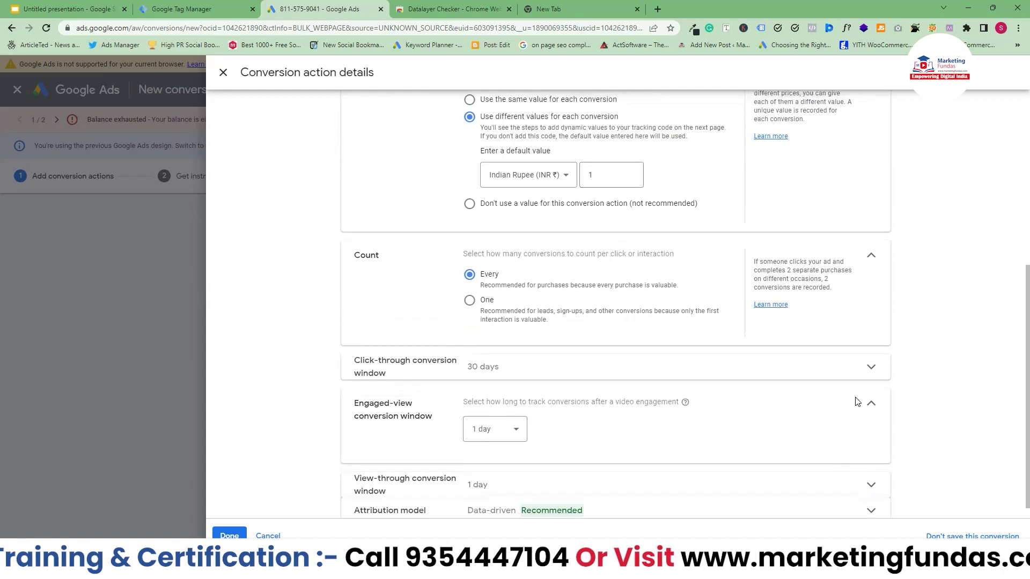
Finish the conversion action details, then save the setup and continue to the tagging instructions.
left_click(236, 536)
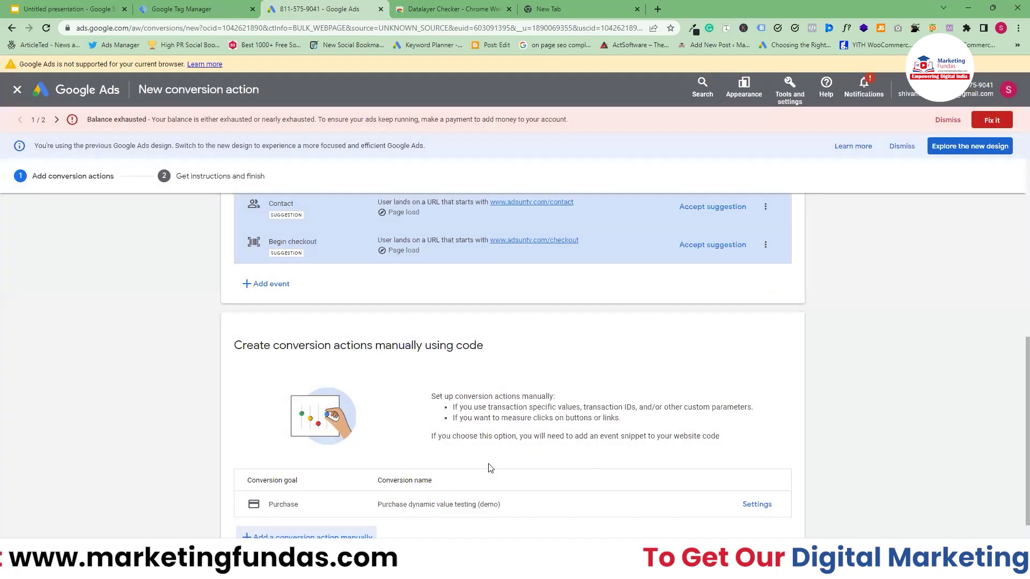
scroll(488, 467, "down", 1)
left_click(270, 524)
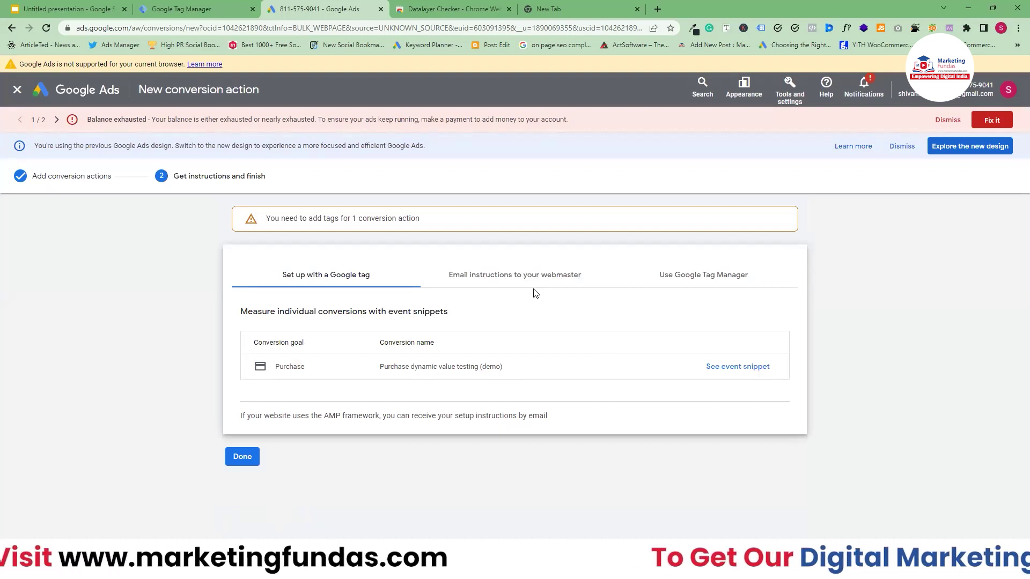
Show the Google Tag Manager setup instructions, review the conversion ID and label, and copy the conversion ID.
left_click(732, 277)
left_click_drag(209, 369, 251, 368)
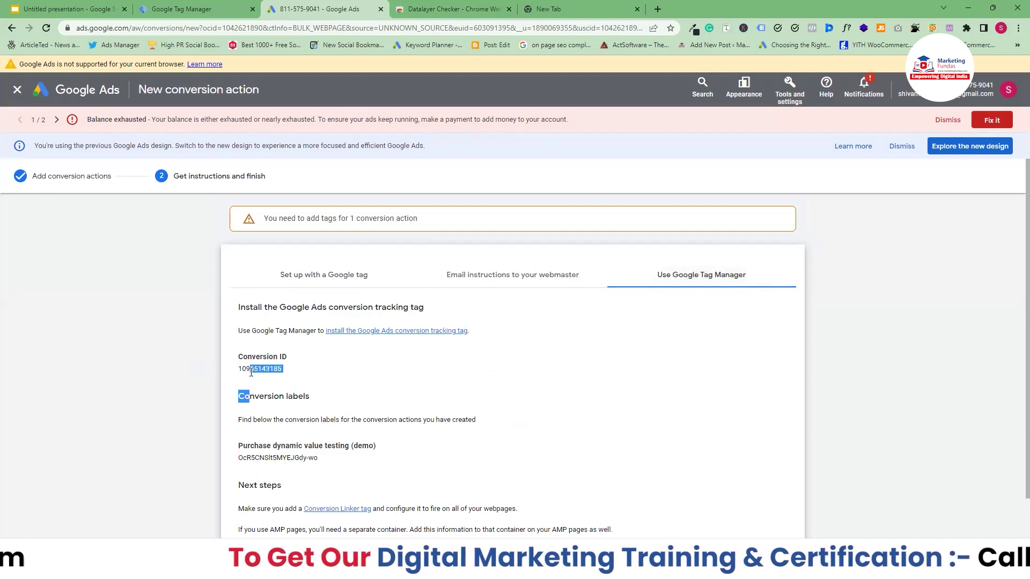
double_click(269, 458)
triple_click(280, 458)
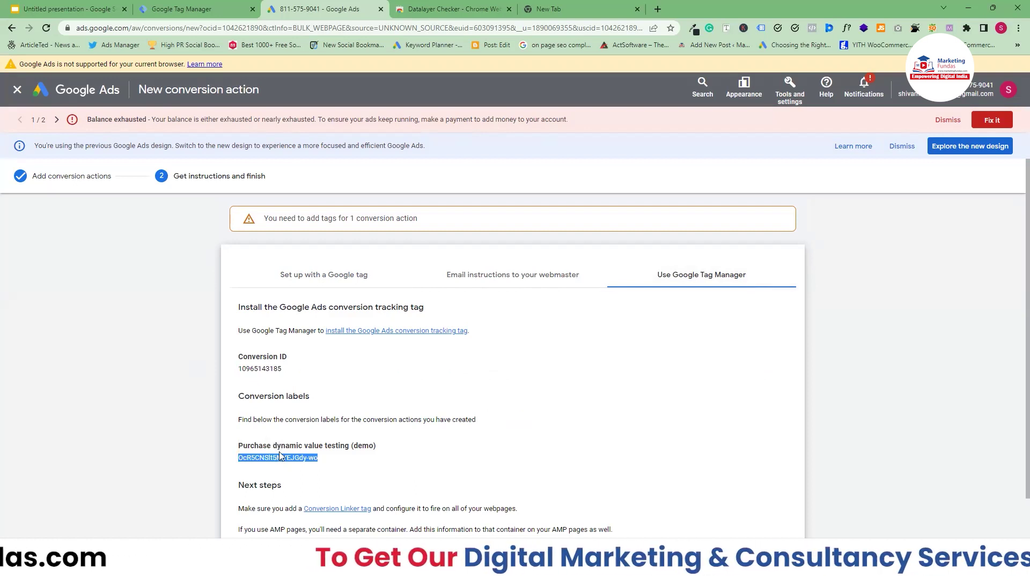
triple_click(271, 397)
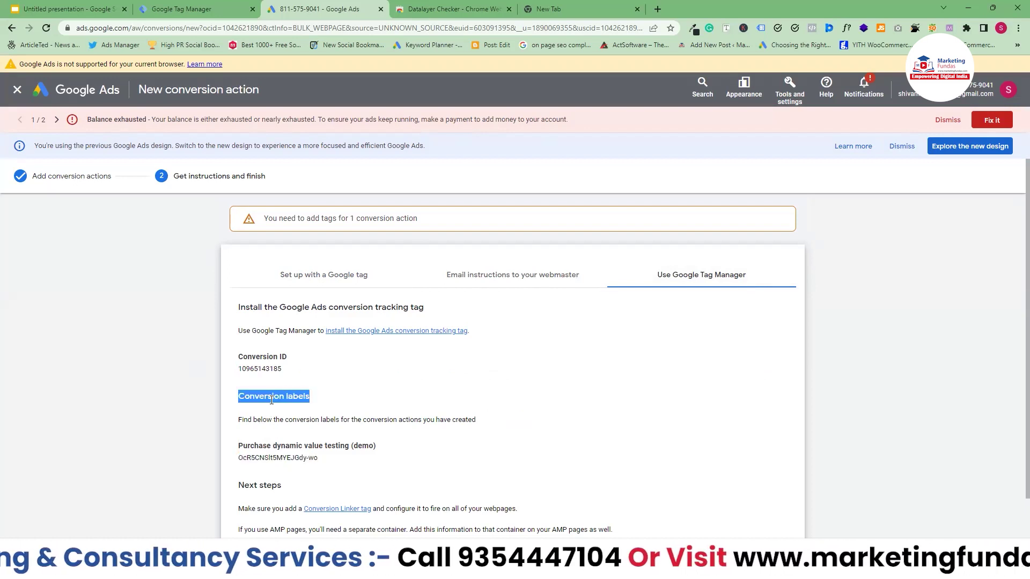
double_click(261, 370)
key("ctrl+c")
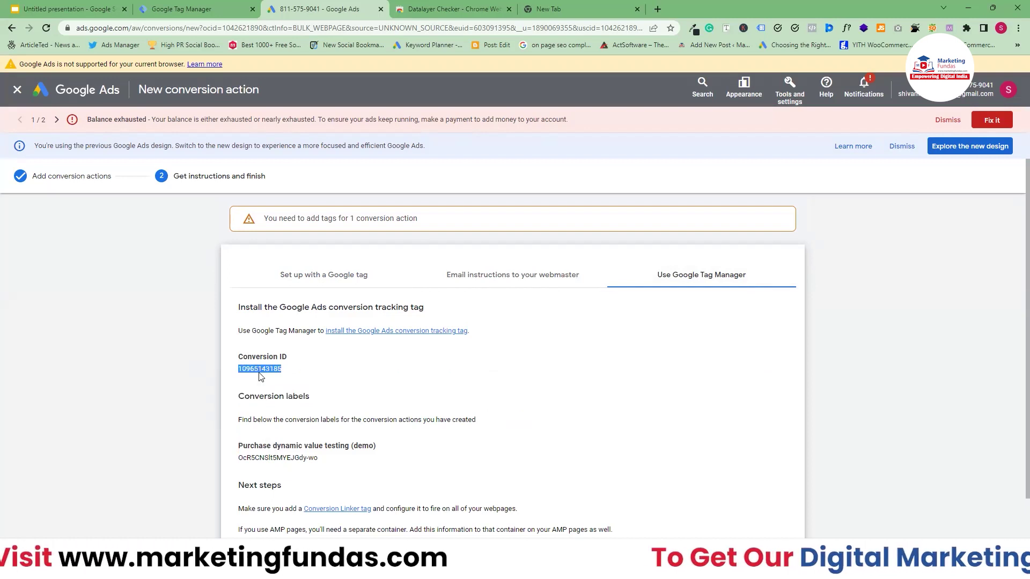
Switch to Google Tag Manager and create a new tag named "Dynamic purchase value testing (Demo)".
key("ctrl+shift+Tab")
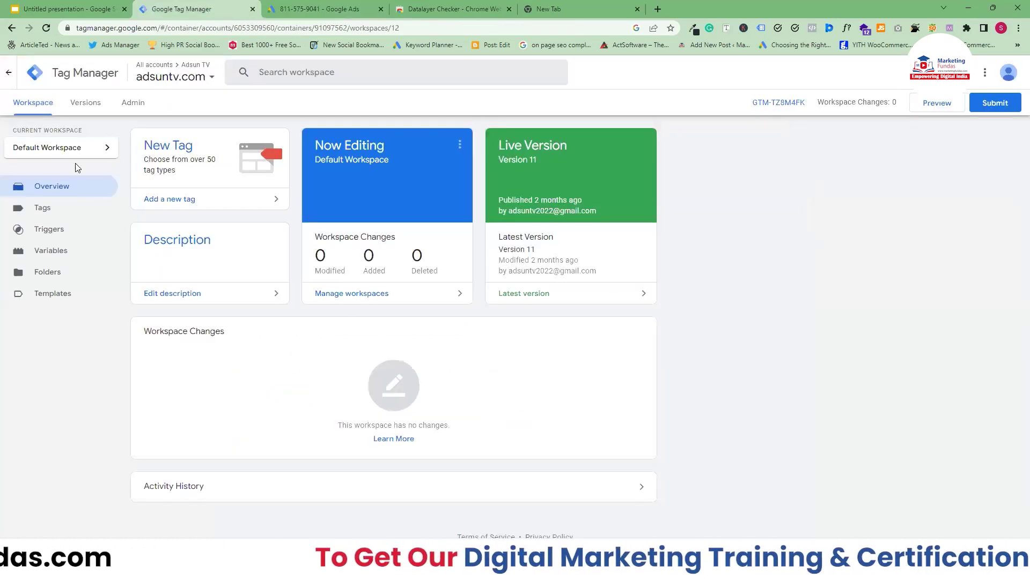
left_click(49, 211)
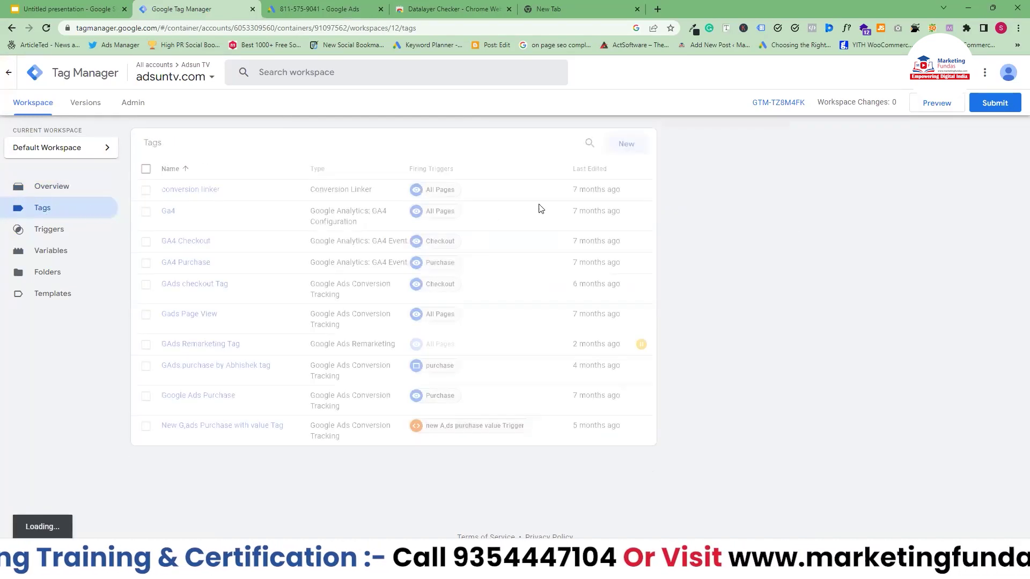
left_click(615, 143)
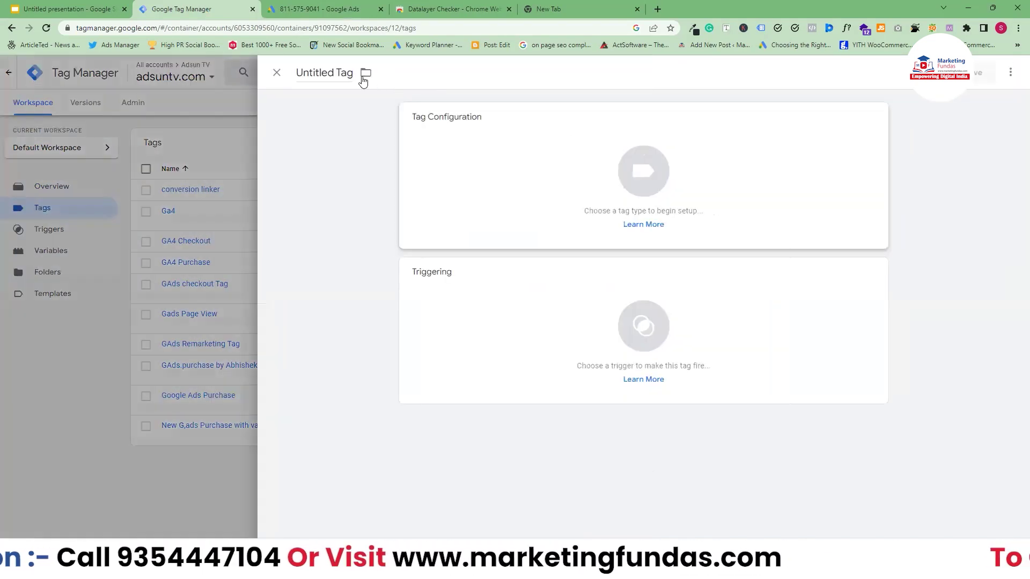
left_click(322, 74)
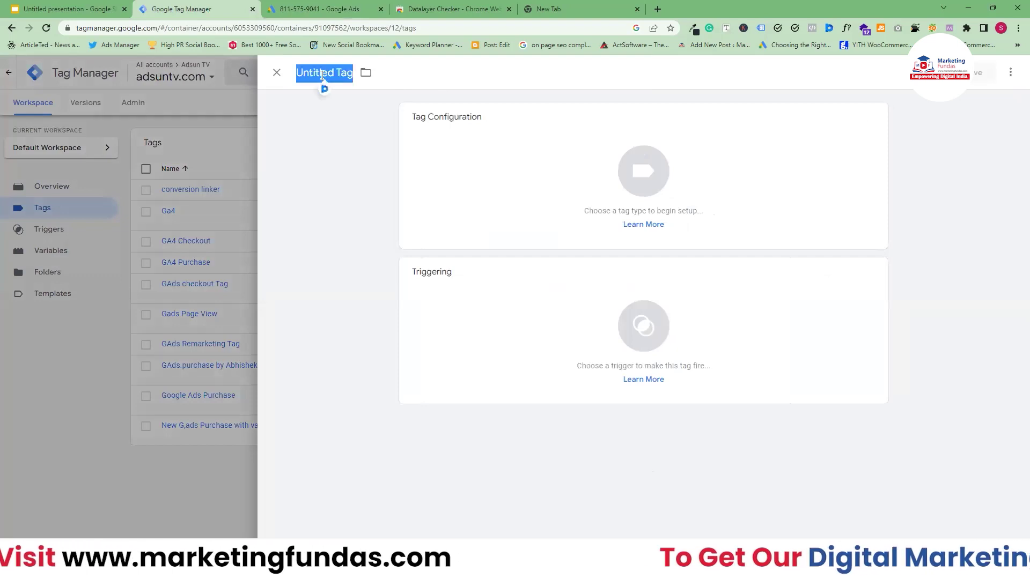
type("Dynamic purch")
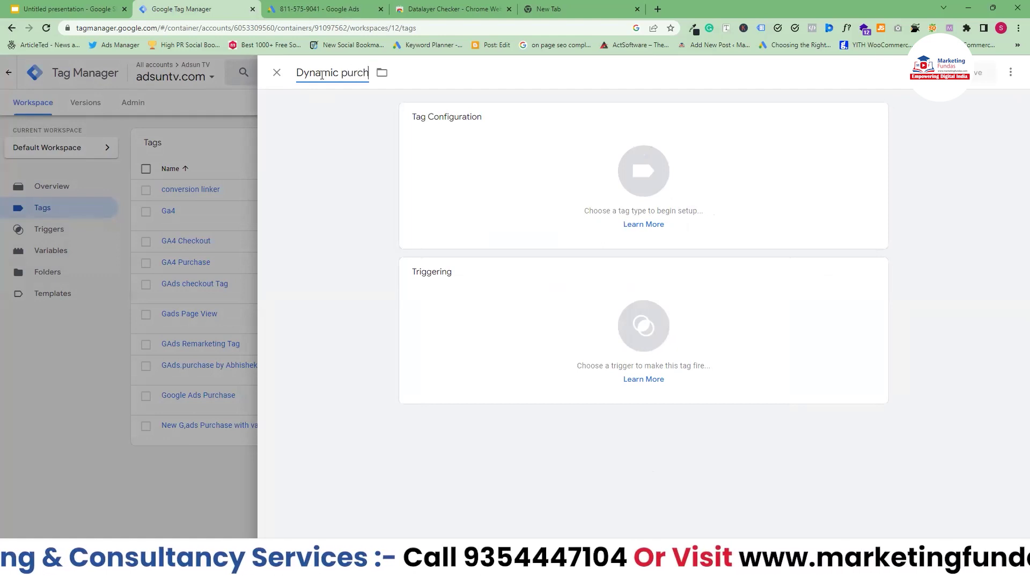
type("ase val")
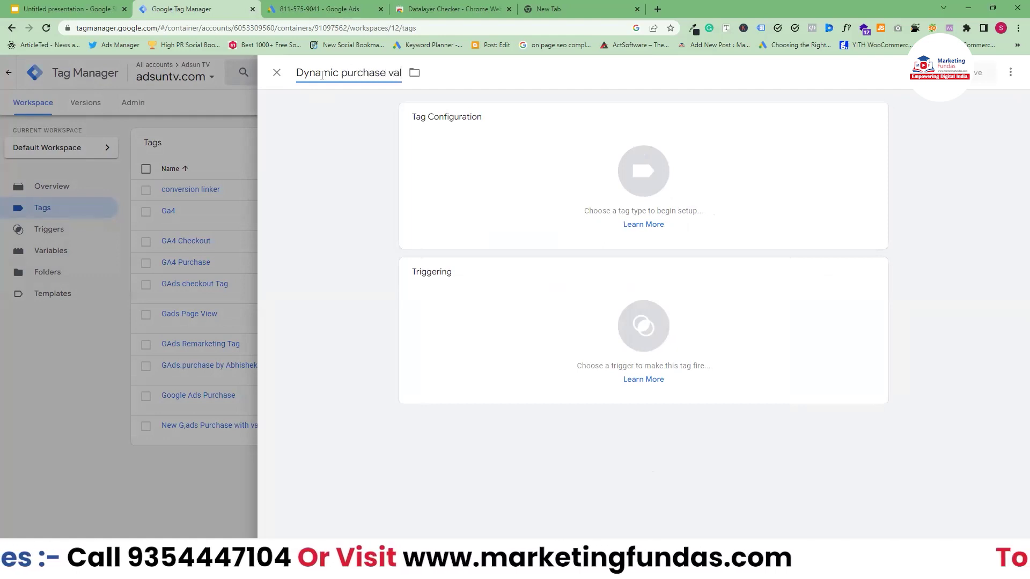
type("ue testing")
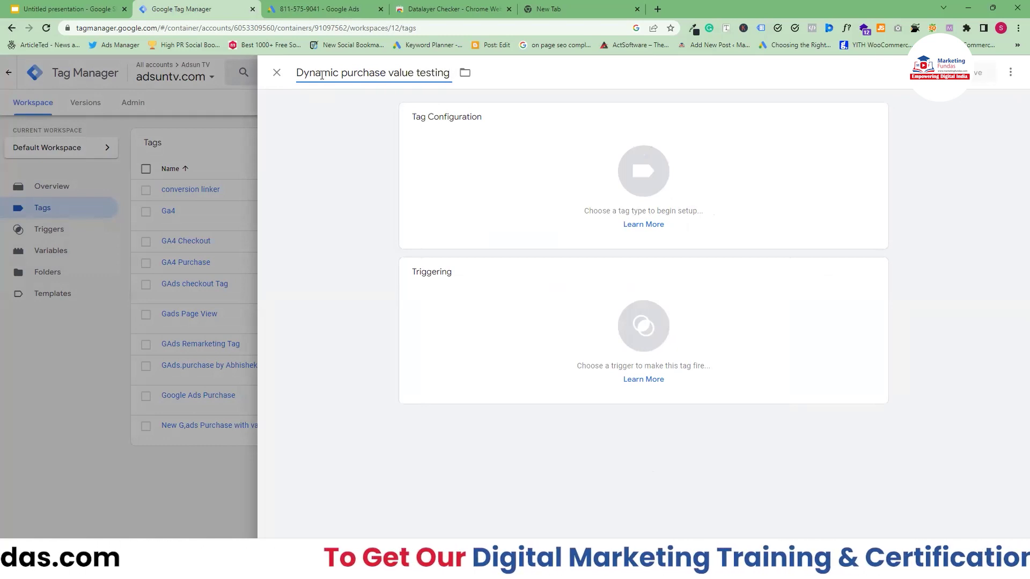
type(" (Demo")
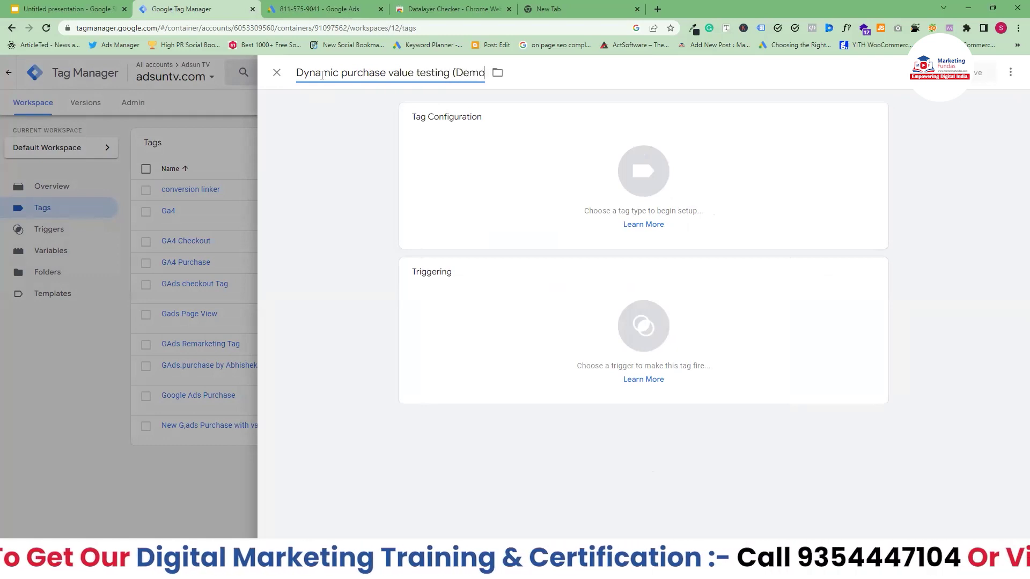
type(")")
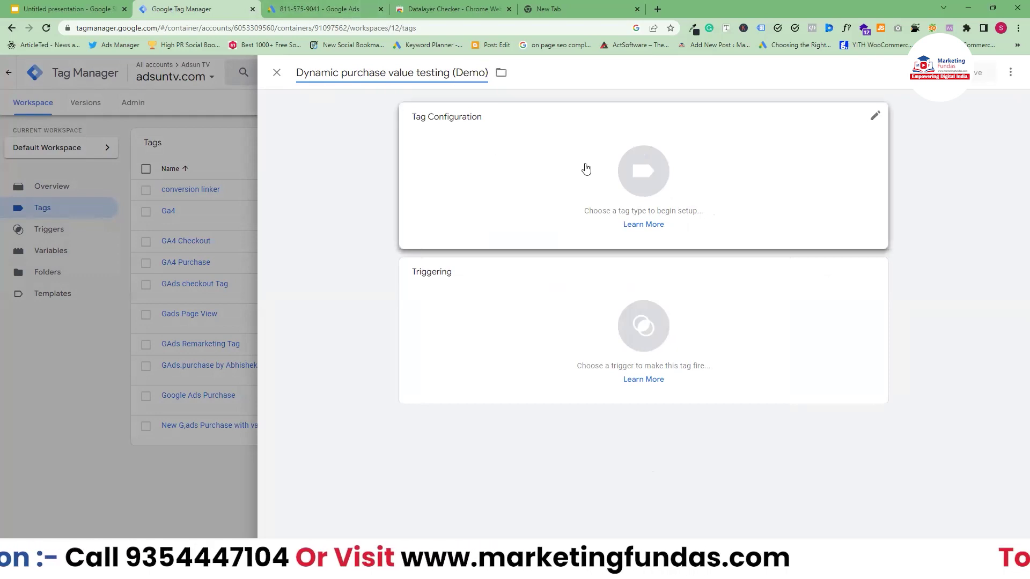
Choose Google Ads Conversion Tracking as the tag type and paste the copied value as the Conversion ID.
left_click(626, 181)
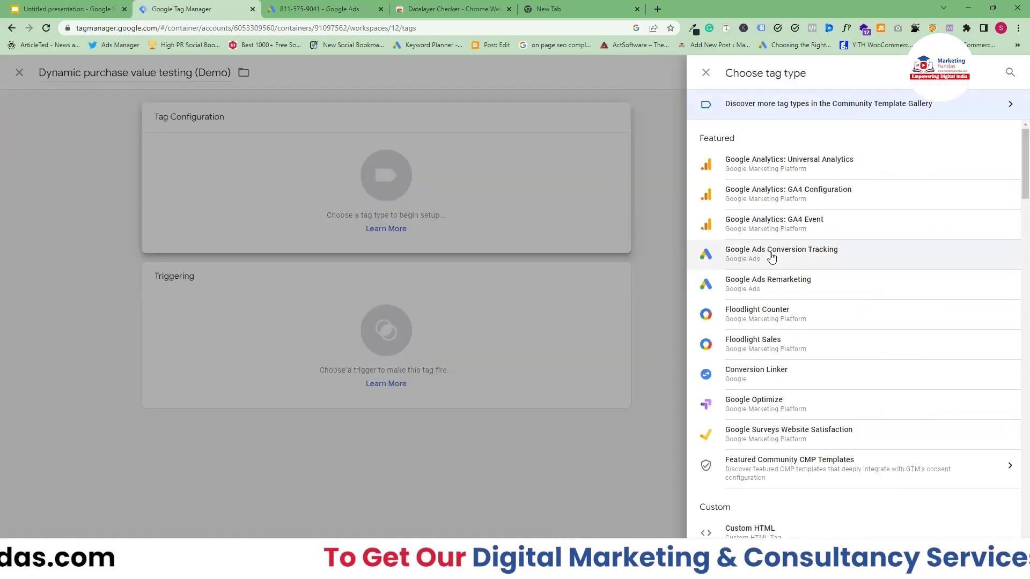
left_click(772, 257)
left_click(443, 248)
key("ctrl+v")
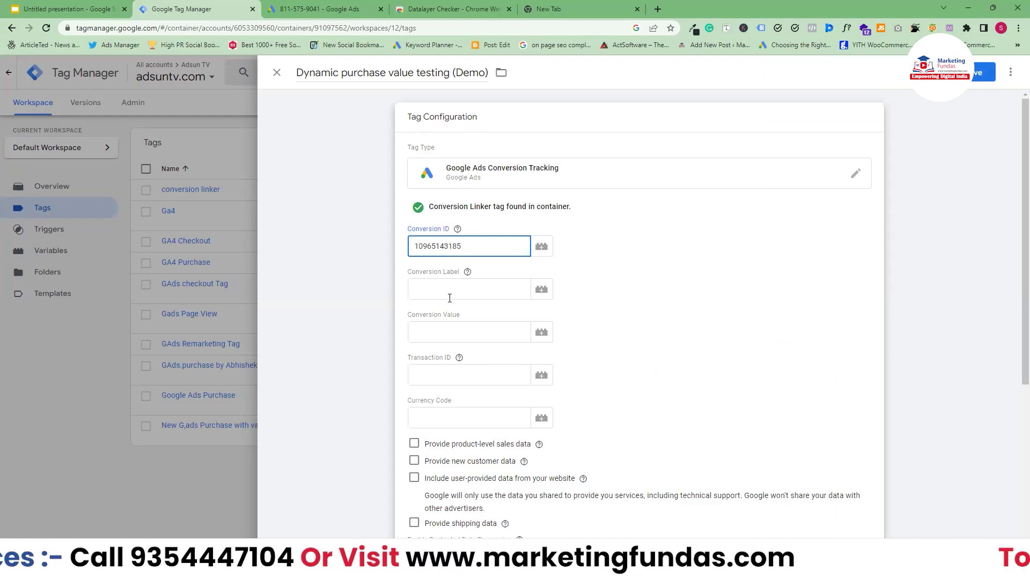
Copy the purchase conversion label from the Google Ads instructions and paste it as the tag's Conversion Label.
left_click(453, 291)
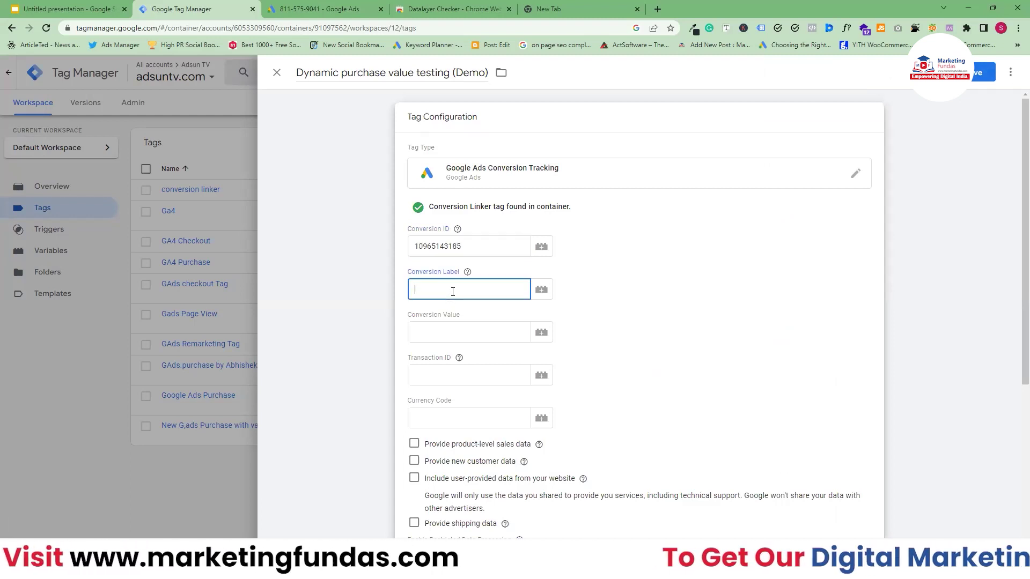
key("ctrl+Tab")
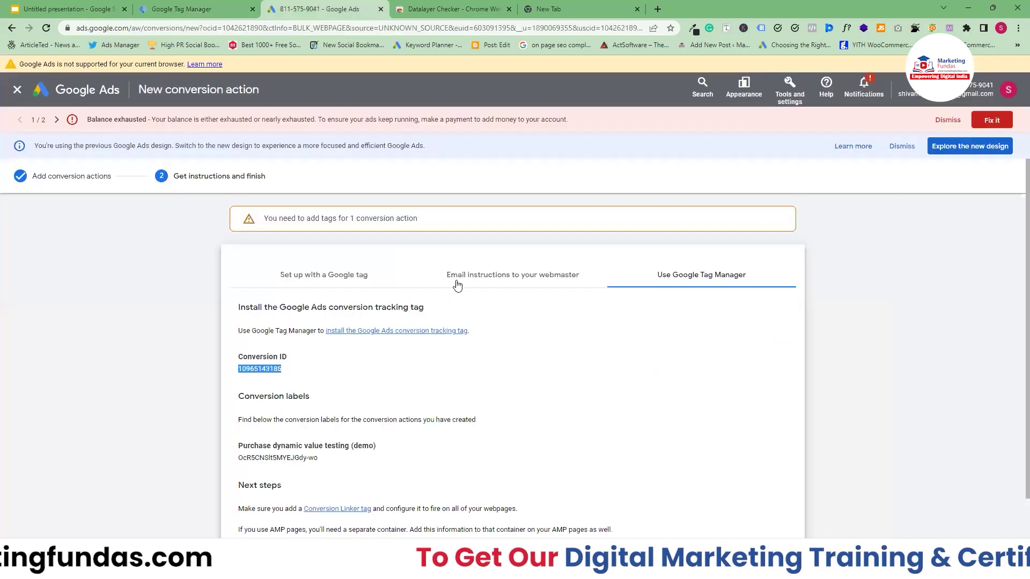
triple_click(272, 457)
key("ctrl+c")
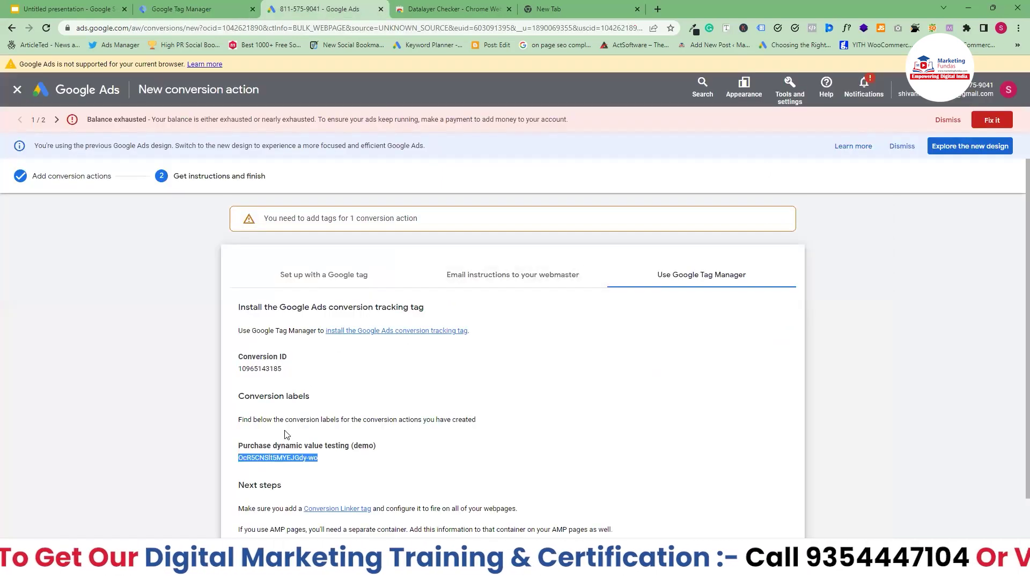
key("ctrl+shift+Tab")
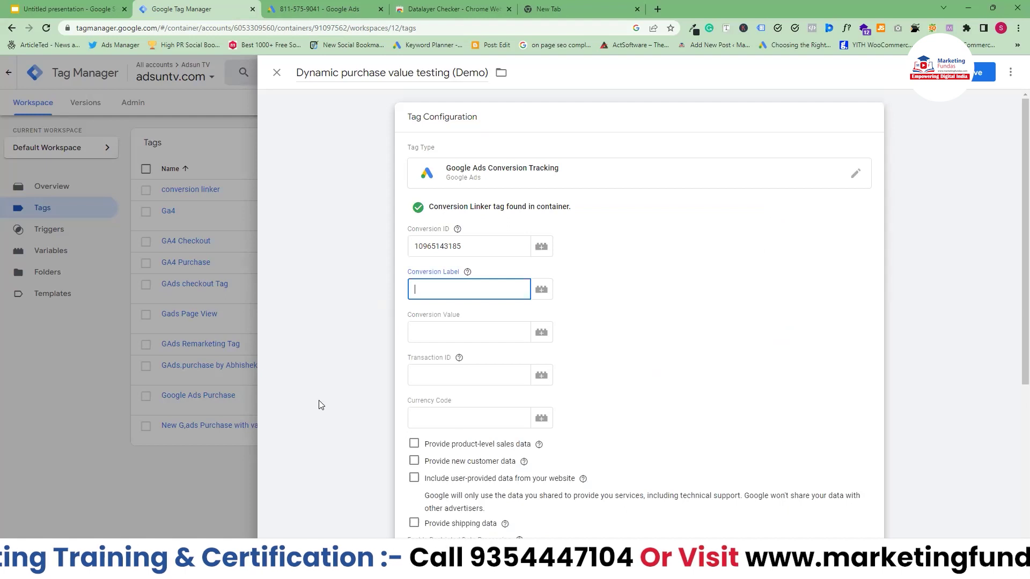
key("ctrl+v")
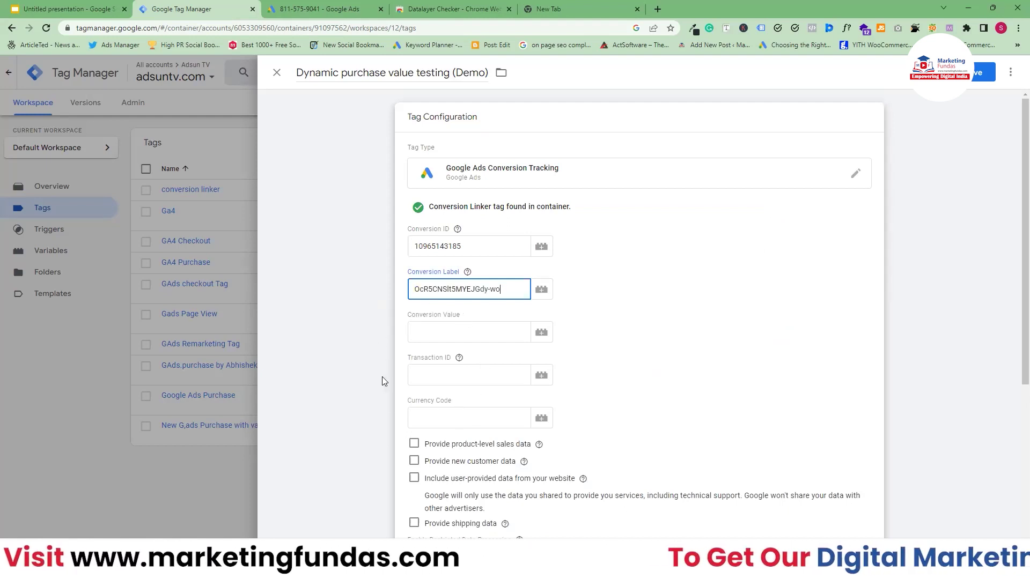
Review the tag's Conversion Value, Transaction ID and Currency Code fields, its additional data options and the triggering section.
left_click(445, 333)
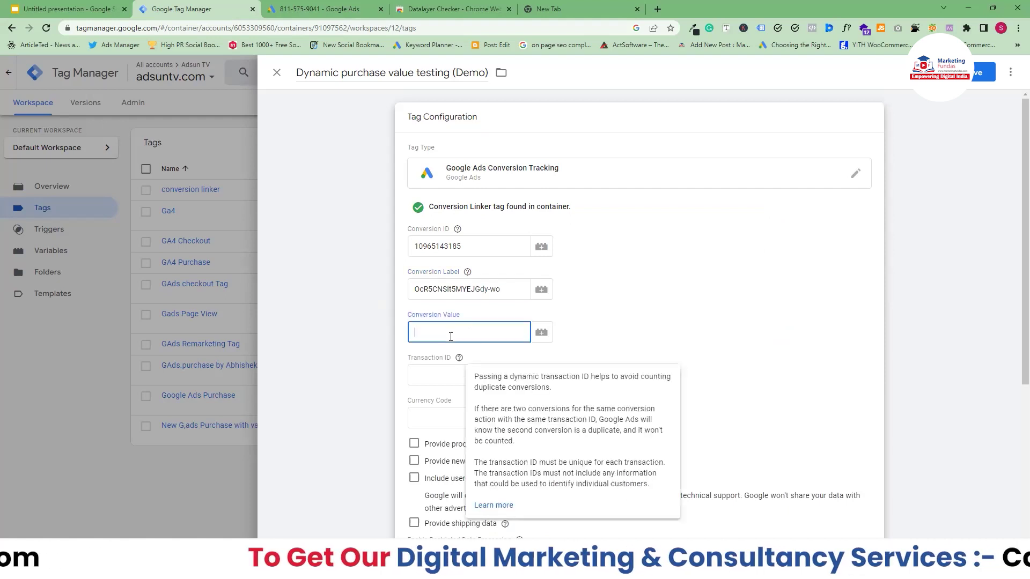
left_click(434, 375)
left_click(450, 410)
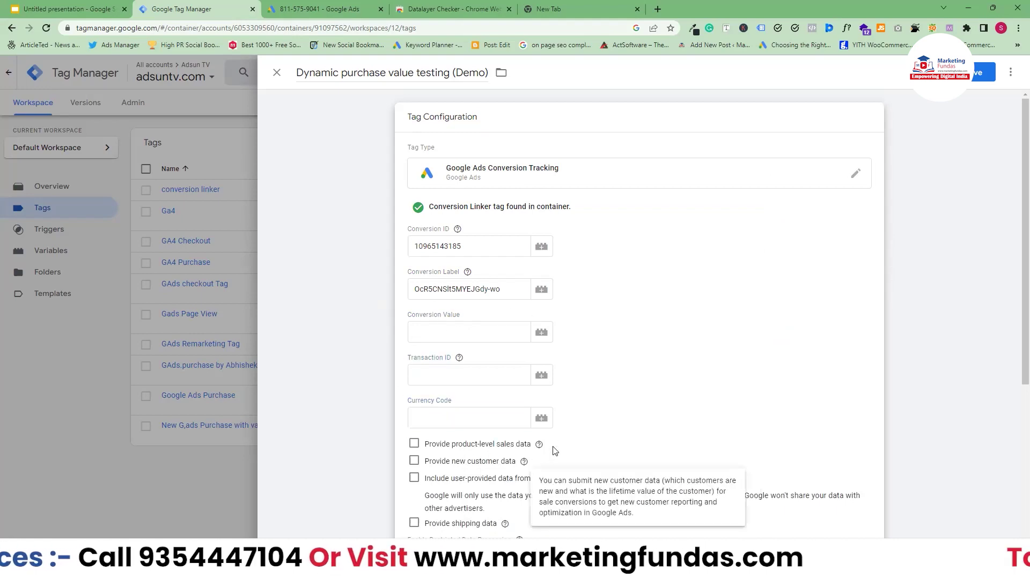
scroll(555, 451, "down", 1)
scroll(556, 451, "down", 4)
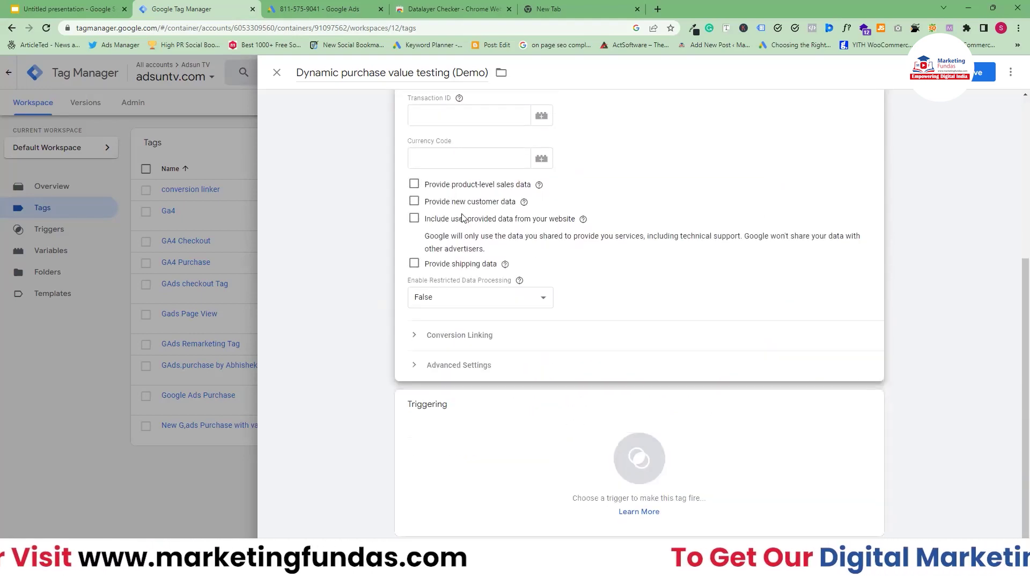
scroll(477, 308, "up", 4)
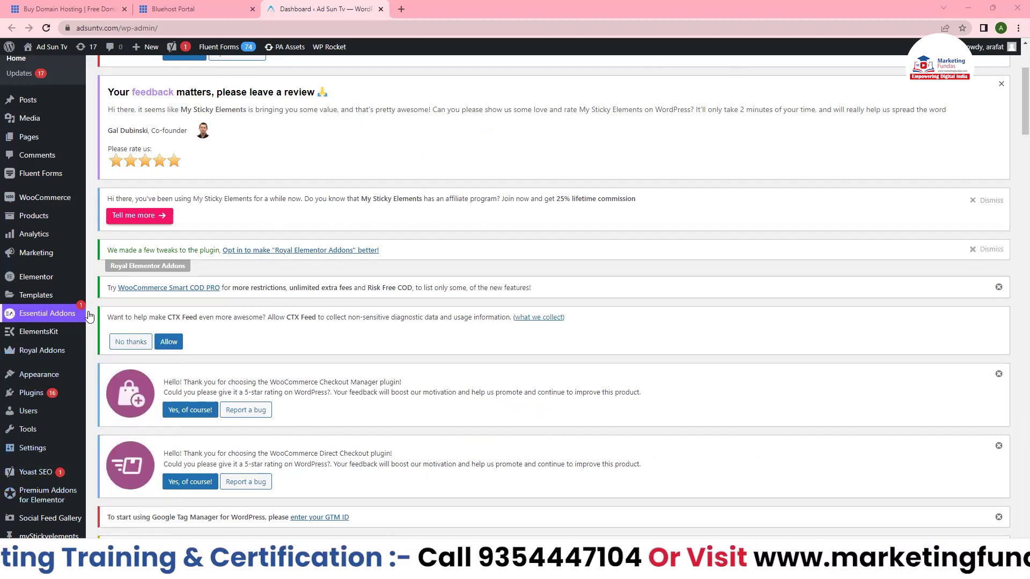
Switch to the WordPress dashboard of adsuntv.com and open the Google Tag Manager plugin's settings.
mouse_move(70, 394)
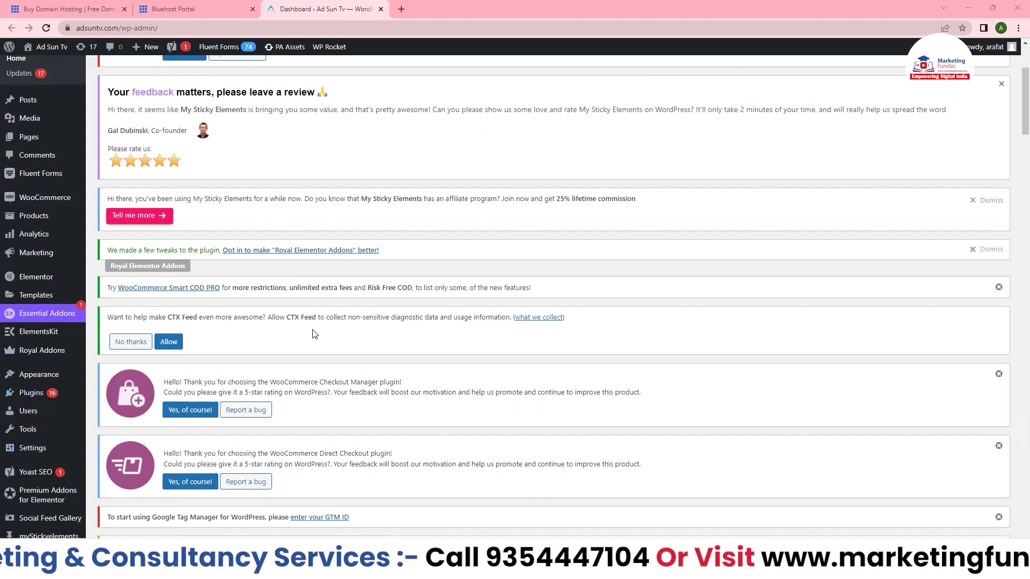
scroll(325, 336, "down", 10)
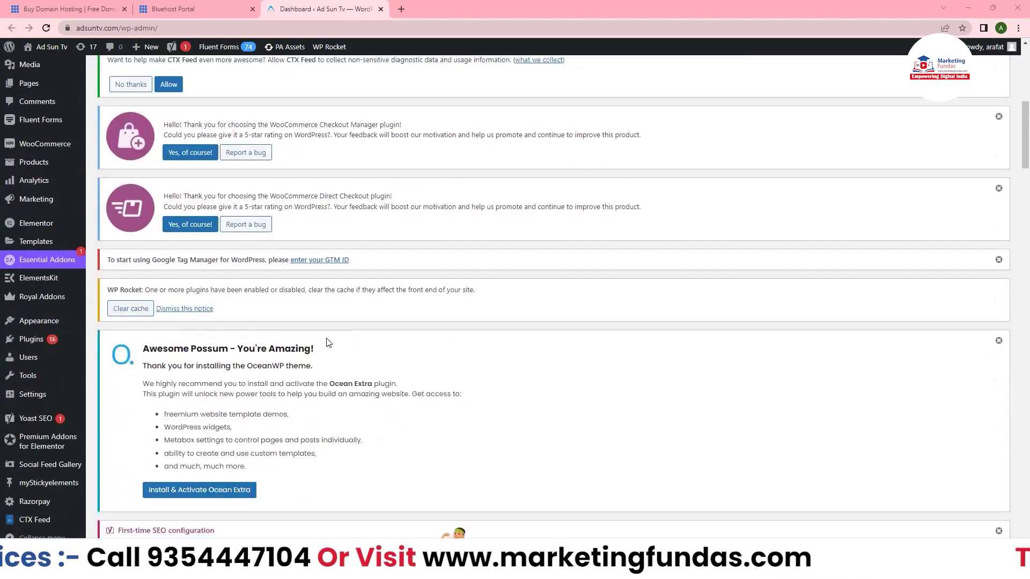
scroll(328, 342, "down", 10)
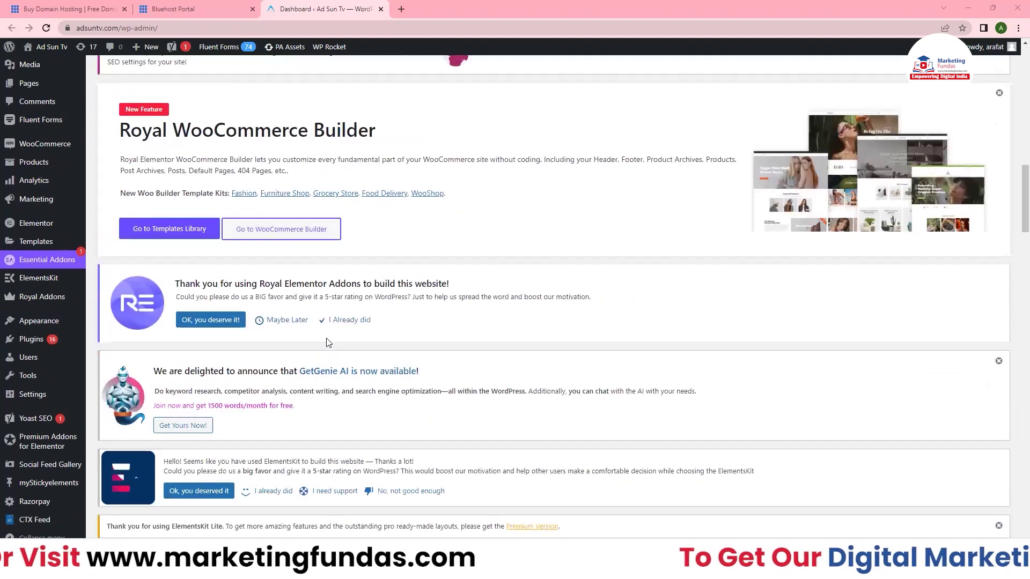
scroll(328, 342, "up", 1)
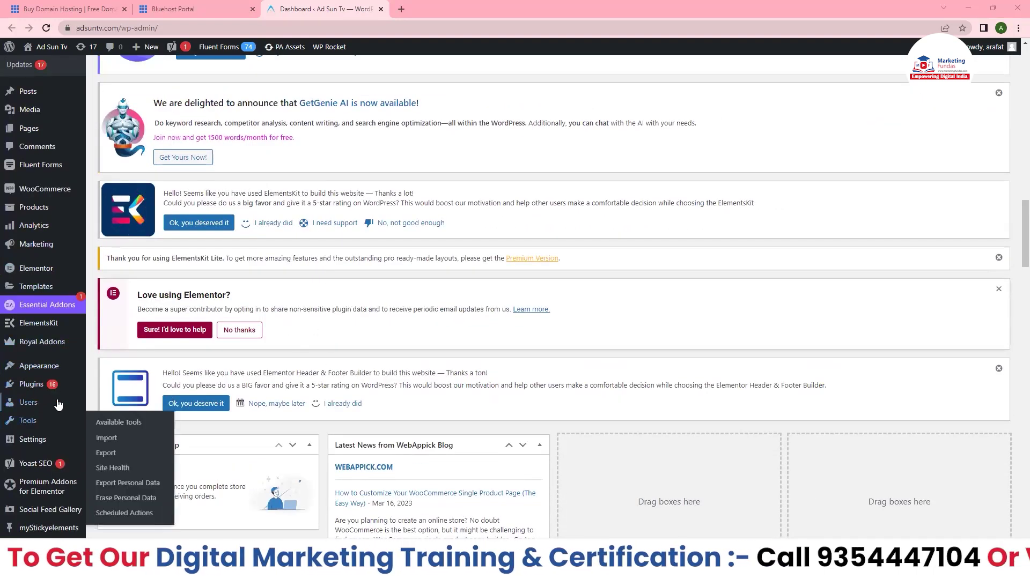
mouse_move(41, 376)
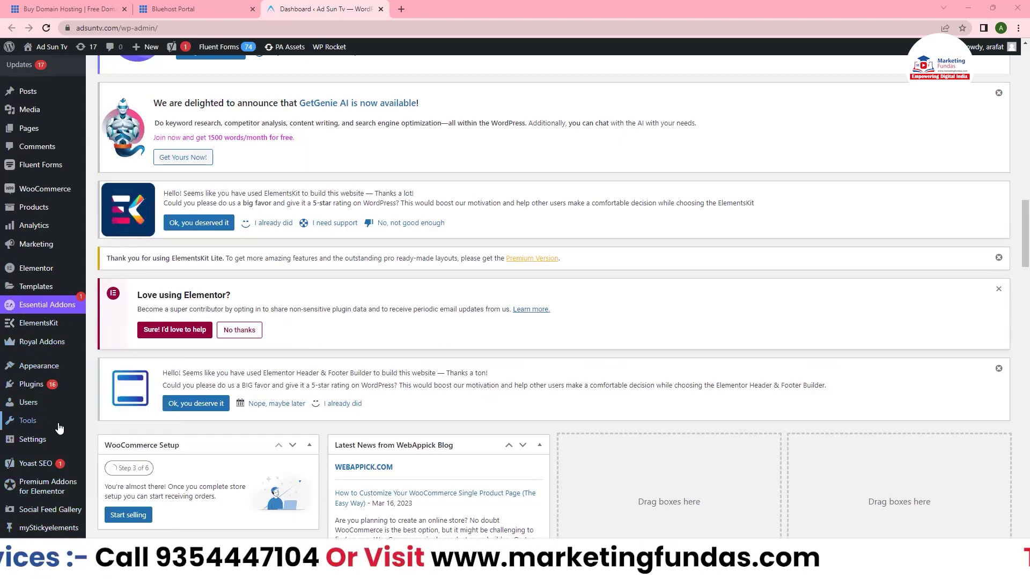
scroll(35, 423, "down", 3)
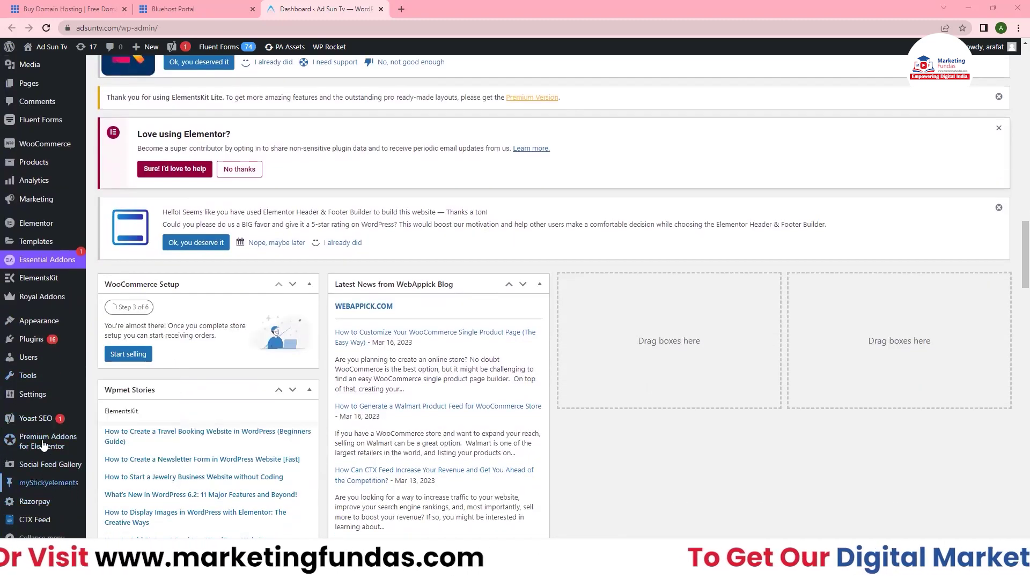
mouse_move(32, 394)
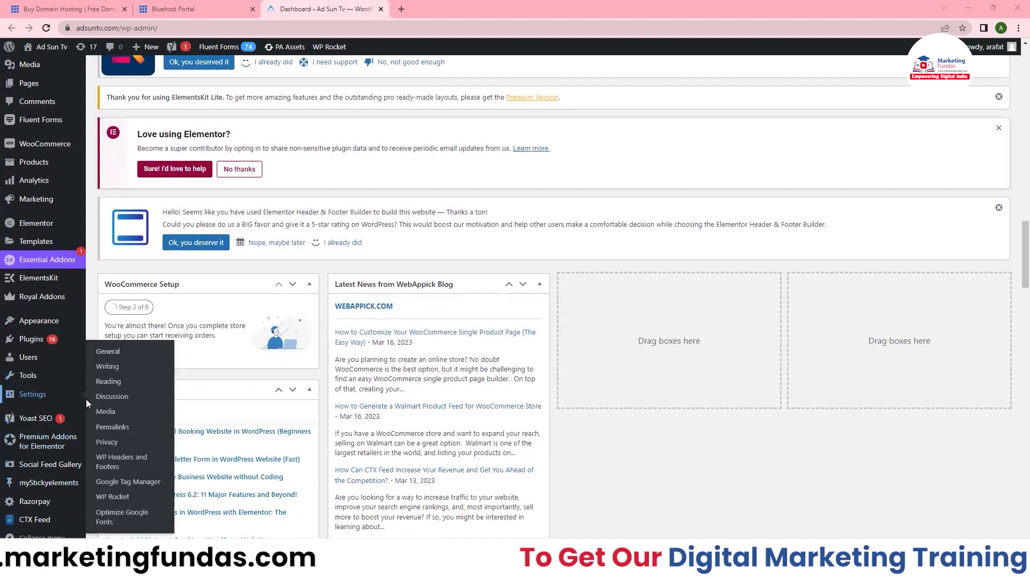
left_click(123, 486)
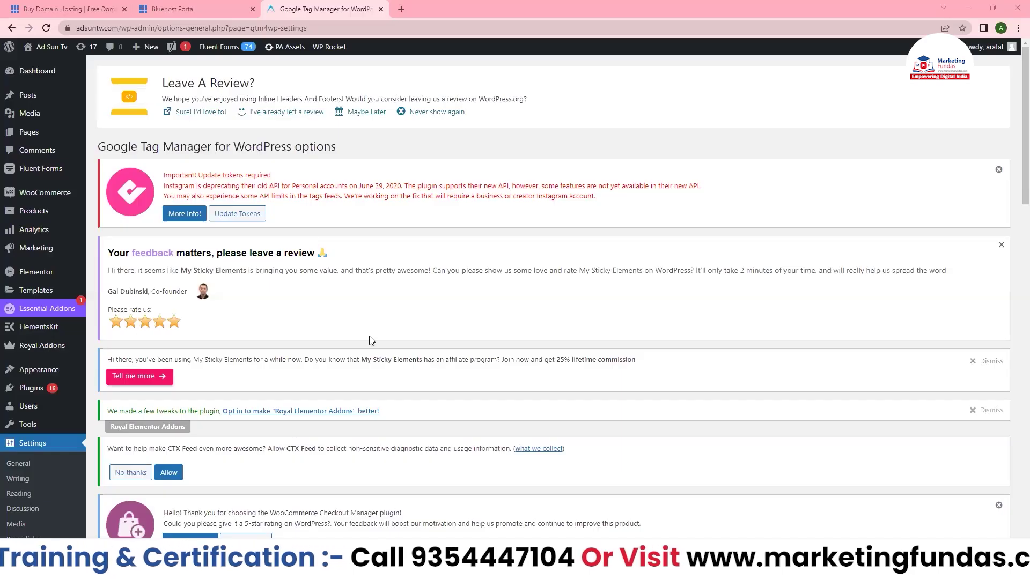
Copy the container ID from Tag Manager's install code into the WordPress plugin, set the container code to Off and save.
scroll(113, 376, "down", 10)
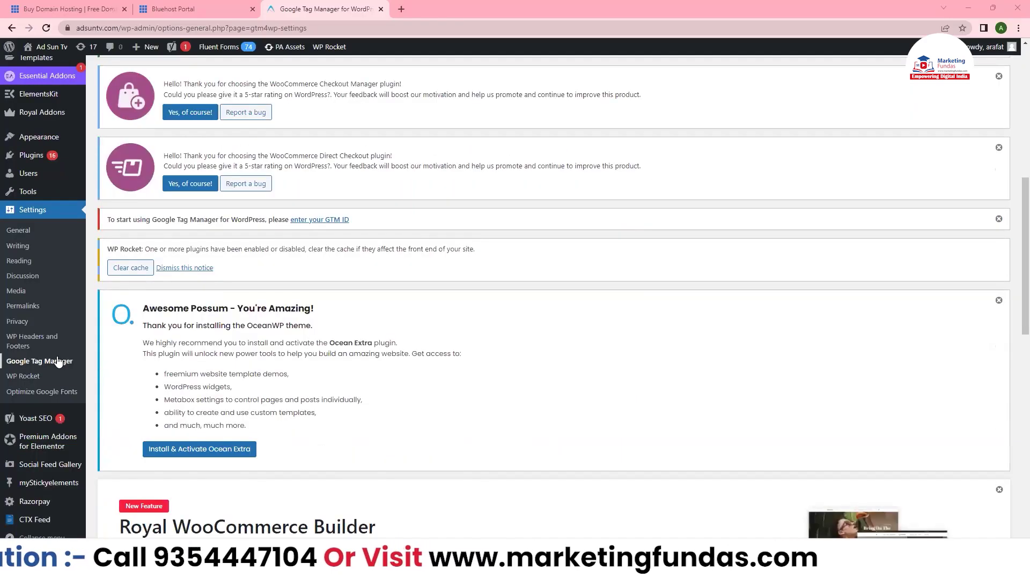
scroll(59, 363, "down", 4)
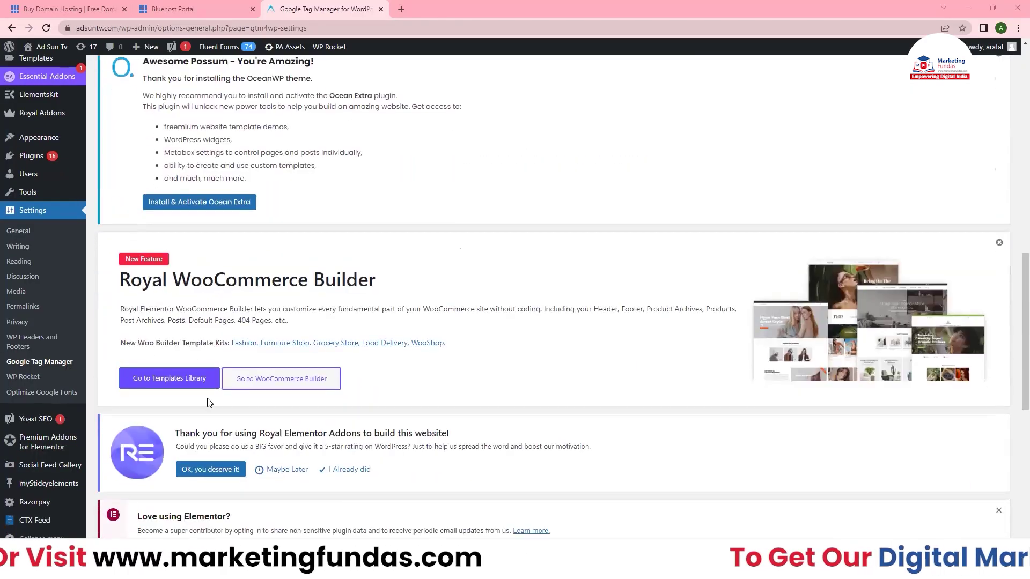
scroll(483, 376, "down", 1)
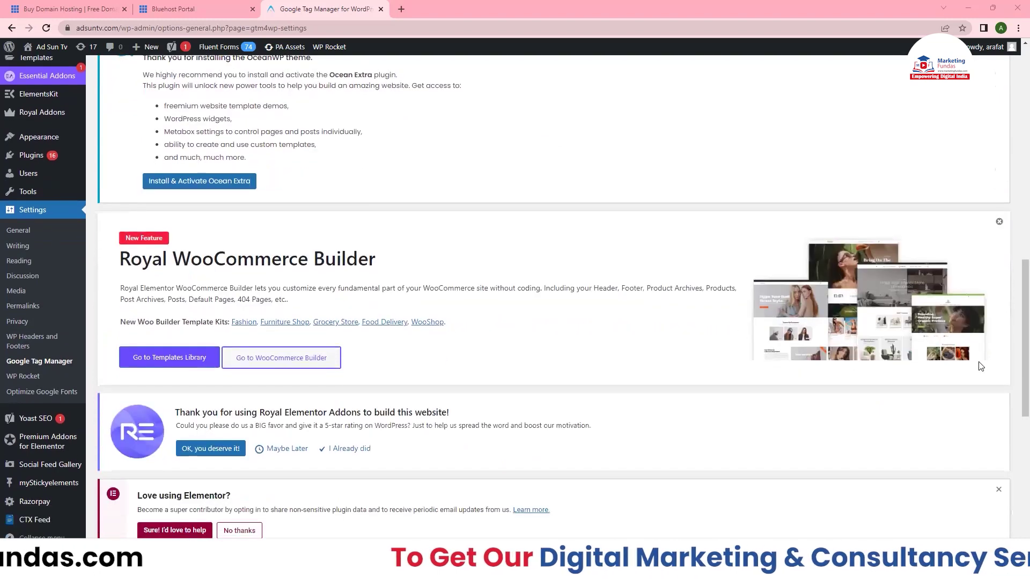
scroll(335, 413, "down", 6)
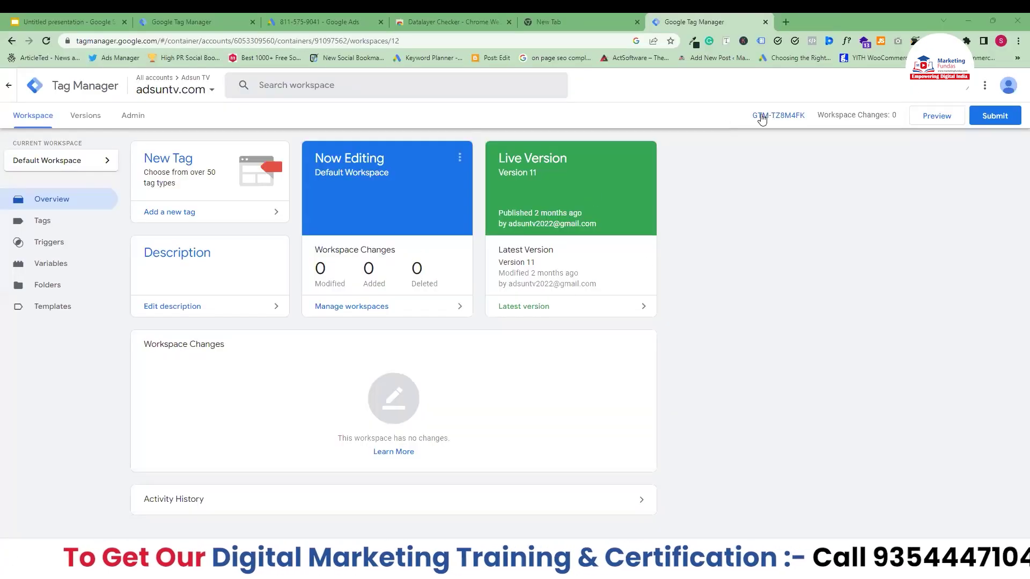
left_click(788, 115)
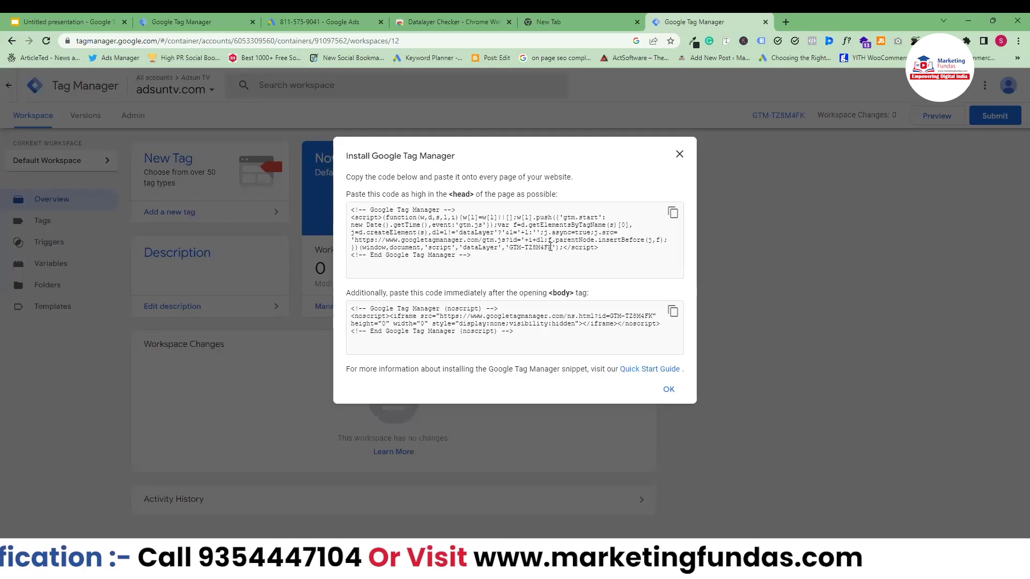
left_click_drag(554, 248, 528, 248)
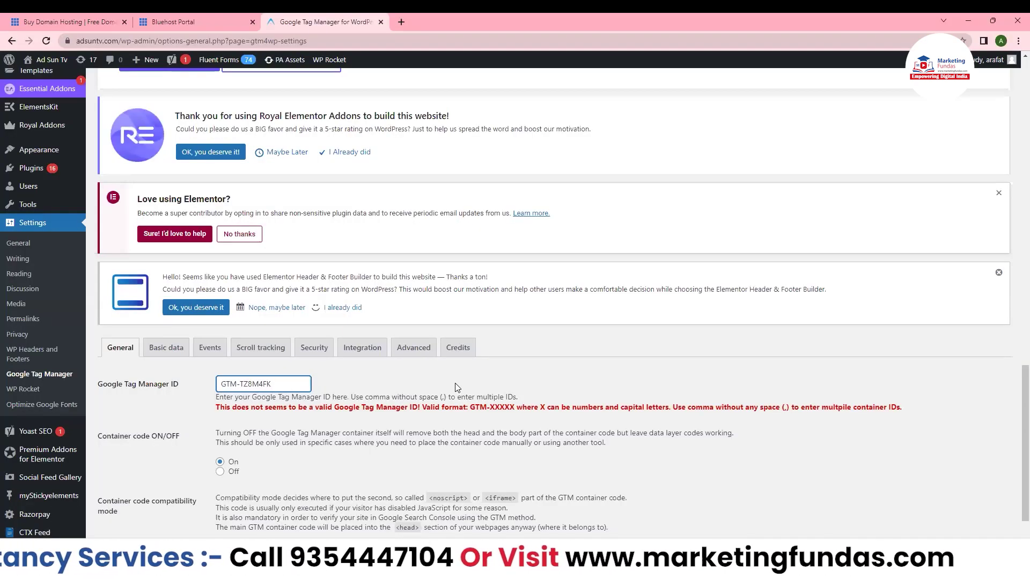
scroll(213, 246, "down", 3)
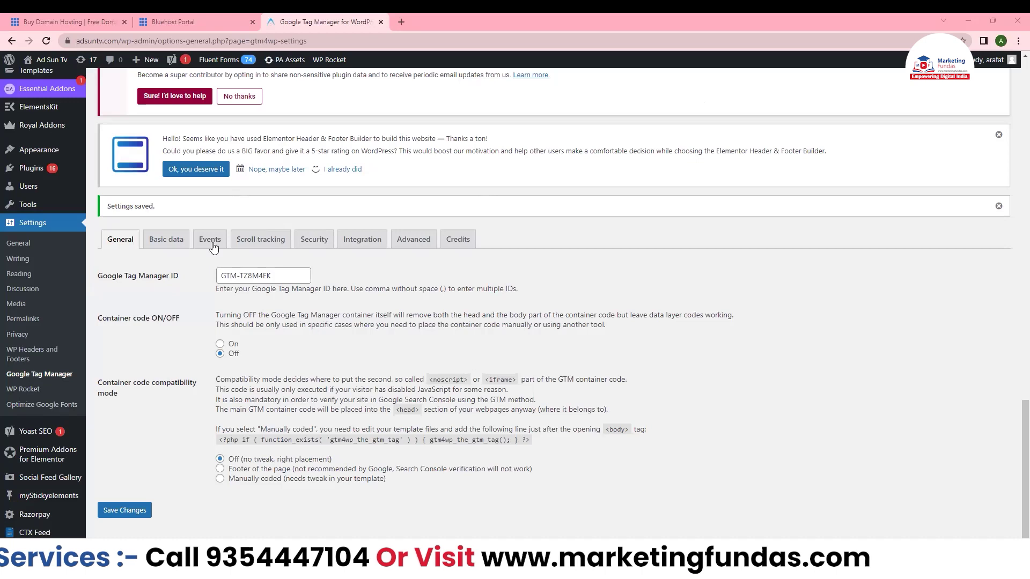
Review the plugin's WooCommerce integration settings, from enhanced e-commerce tracking down to the Google Ads Remarketing option.
triple_click(240, 275)
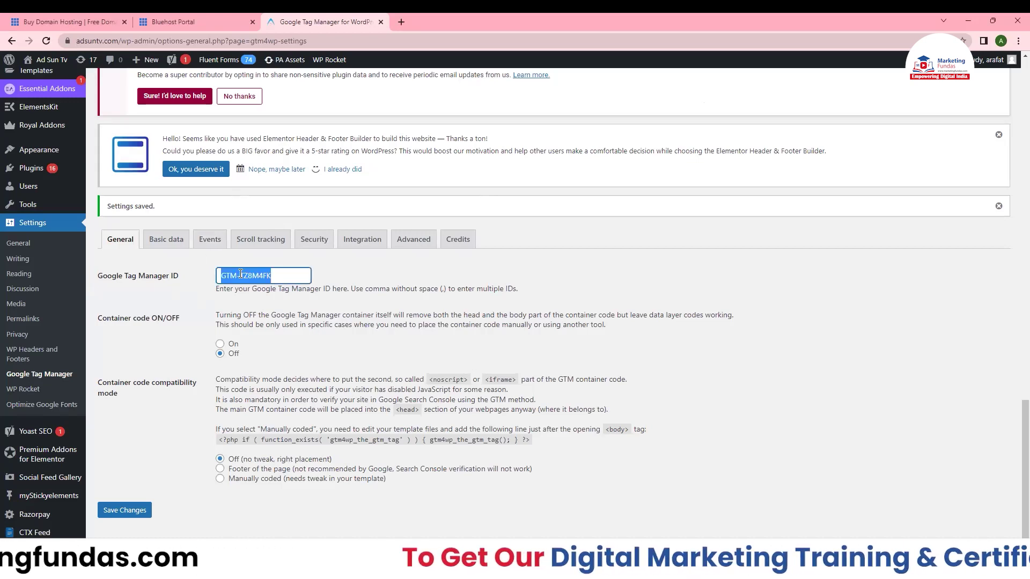
left_click(363, 243)
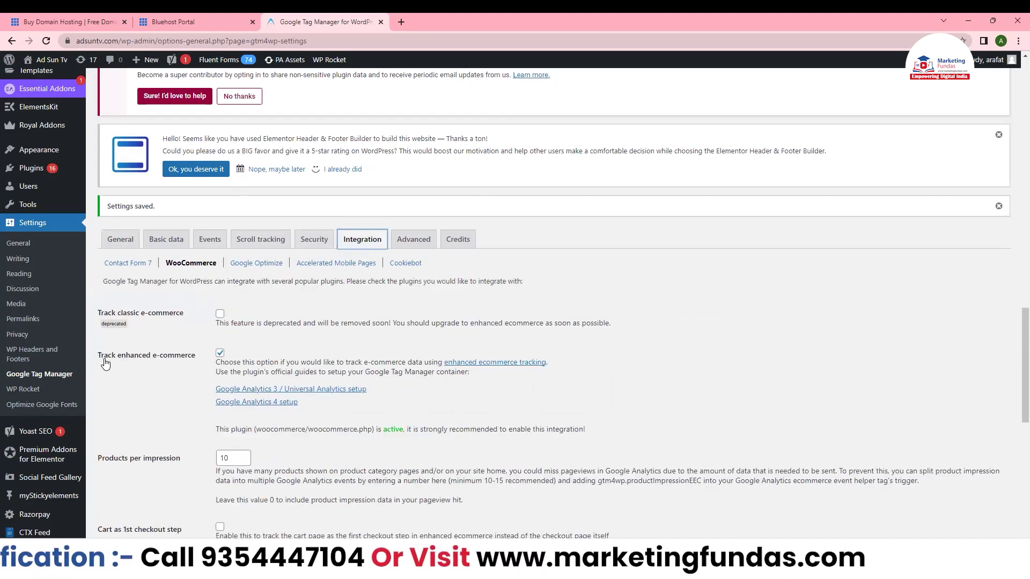
scroll(105, 363, "down", 4)
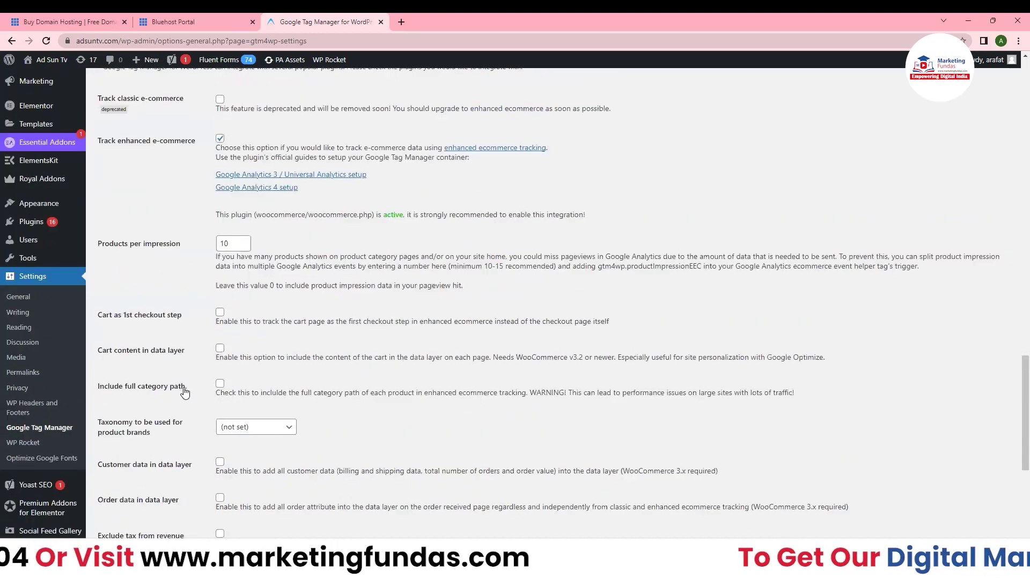
scroll(184, 390, "down", 1)
scroll(164, 501, "down", 2)
left_click_drag(107, 499, 164, 500)
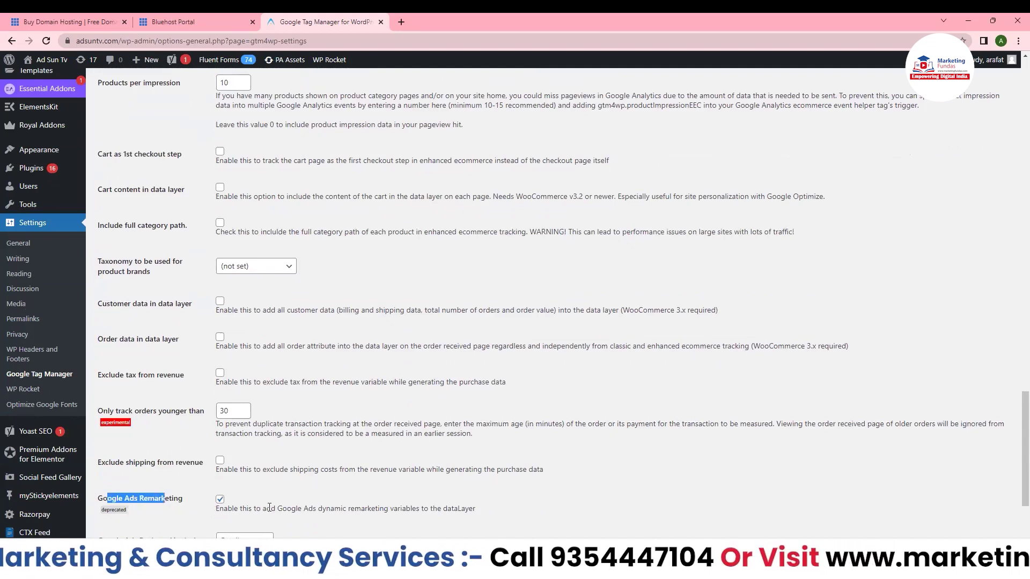
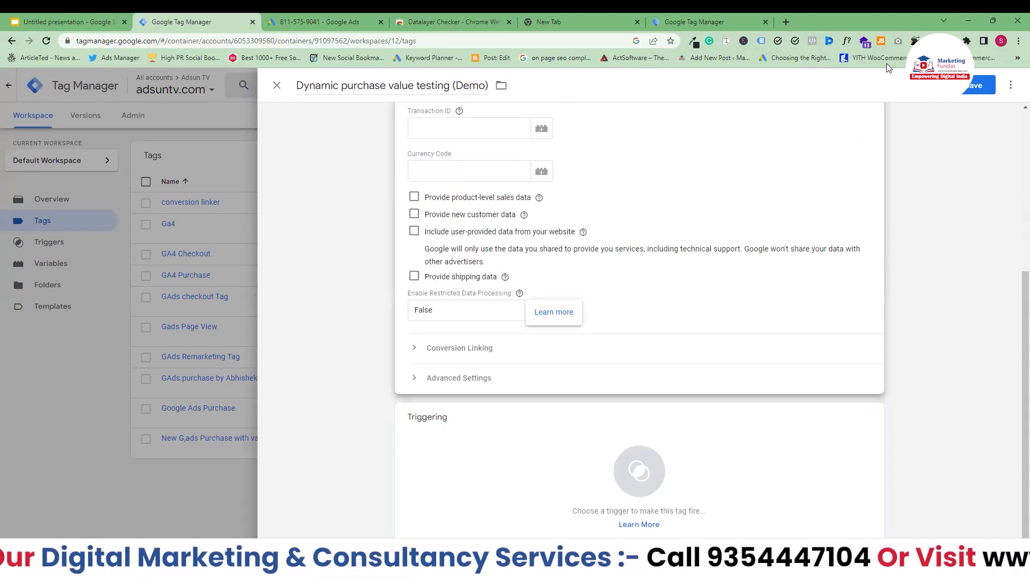
Pin the Datalayer Checker extension in the browser and open adsuntv.com in a new tab.
left_click(966, 40)
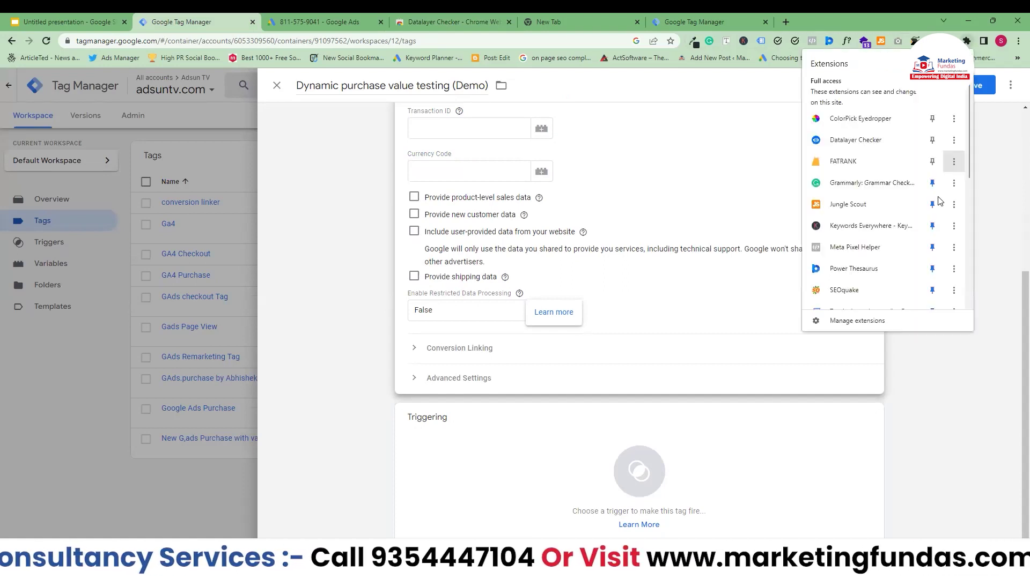
left_click(932, 140)
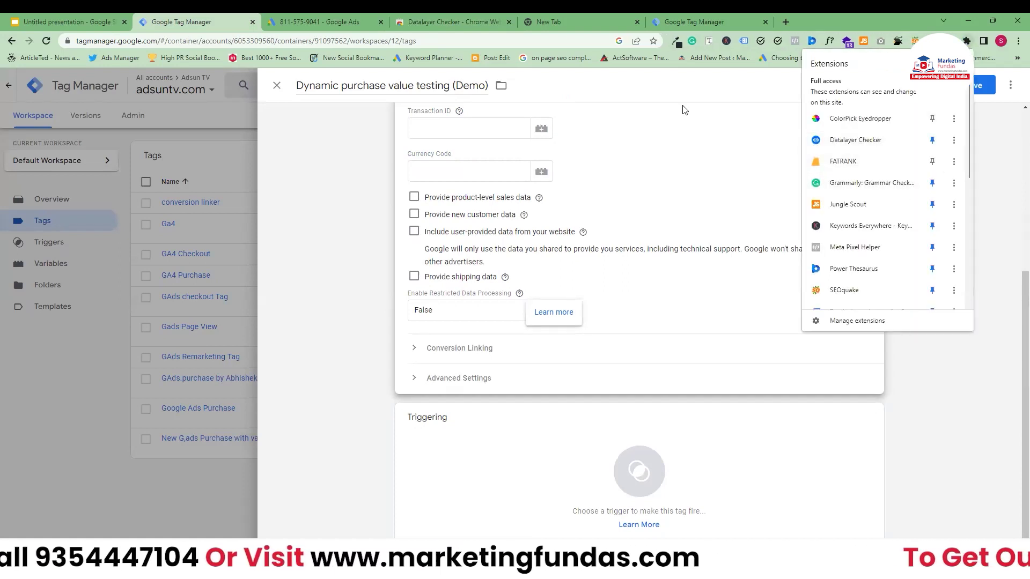
left_click(785, 21)
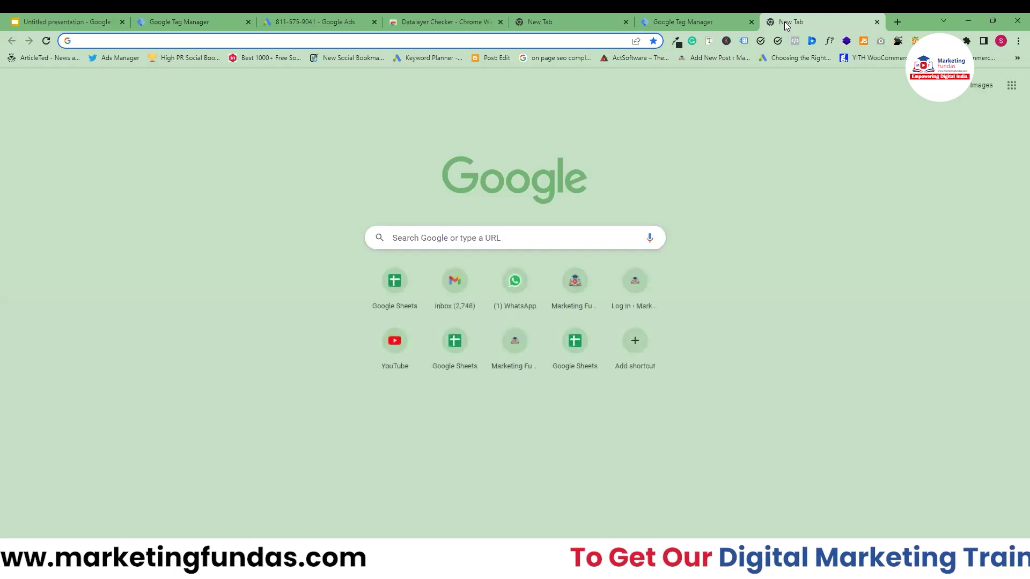
type("ads")
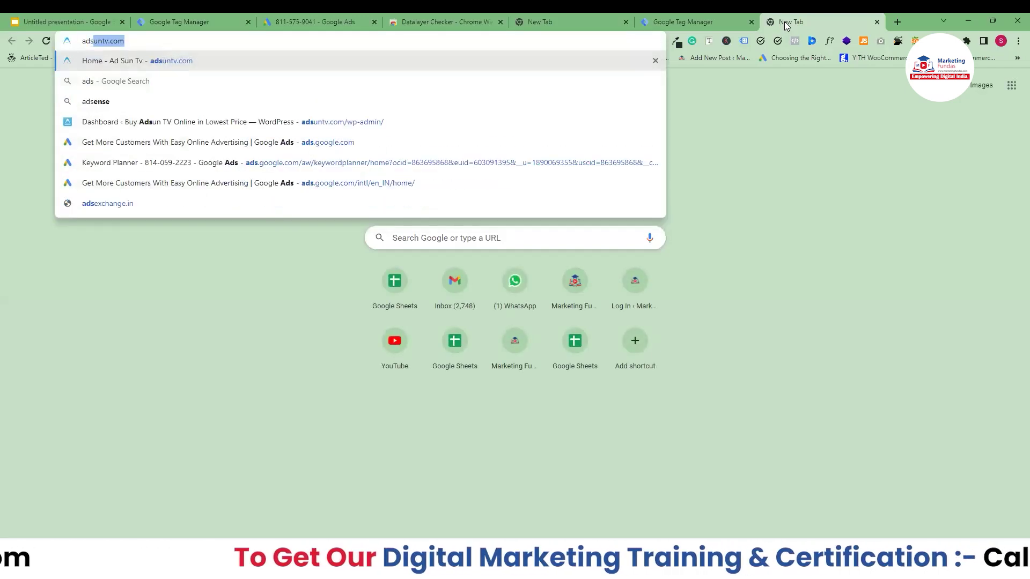
key("Right")
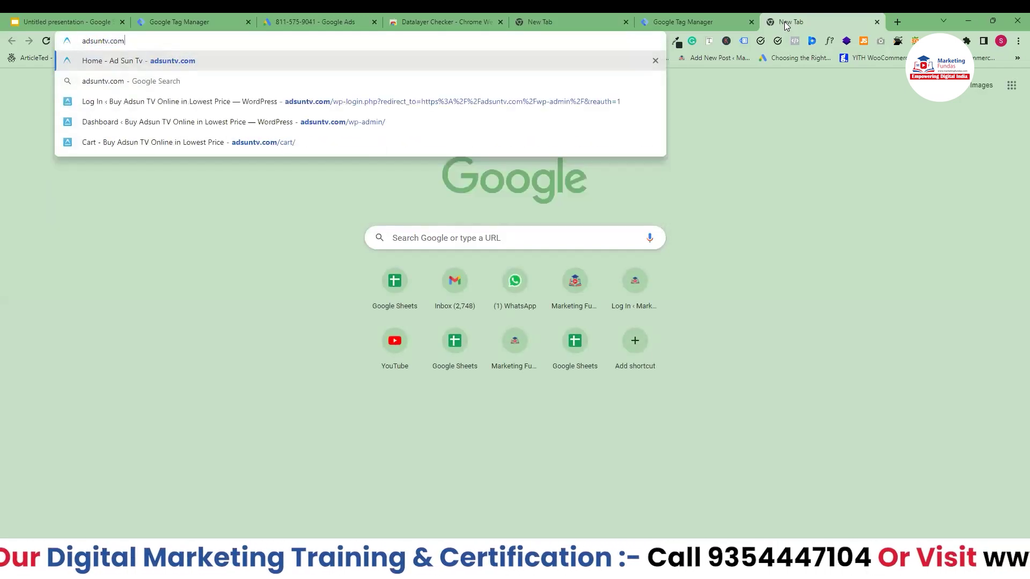
key("Return")
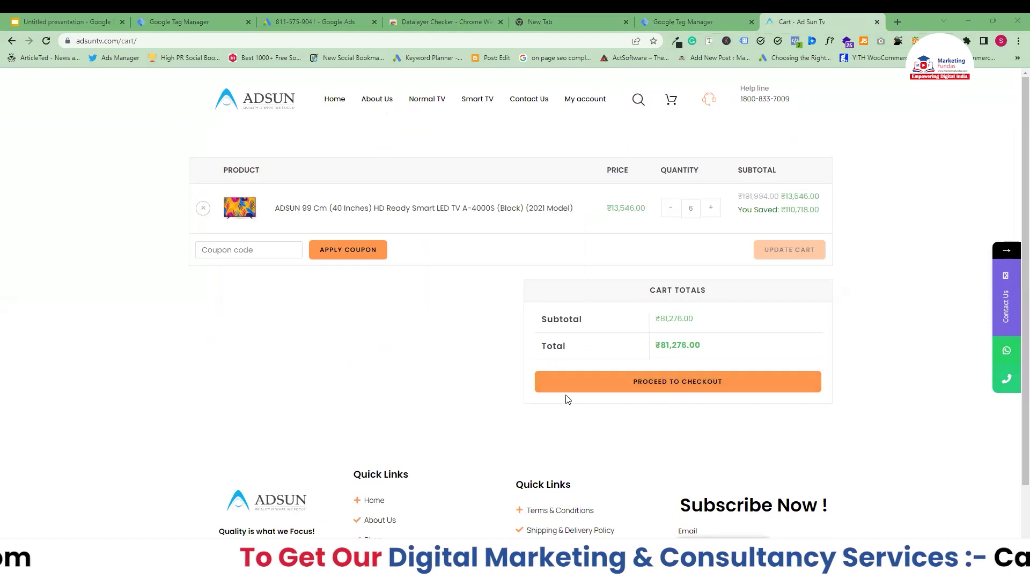
Proceed from the cart to checkout and fill in the billing details, using Testing testing as the name and the saved Marketing Fundas address.
left_click(616, 388)
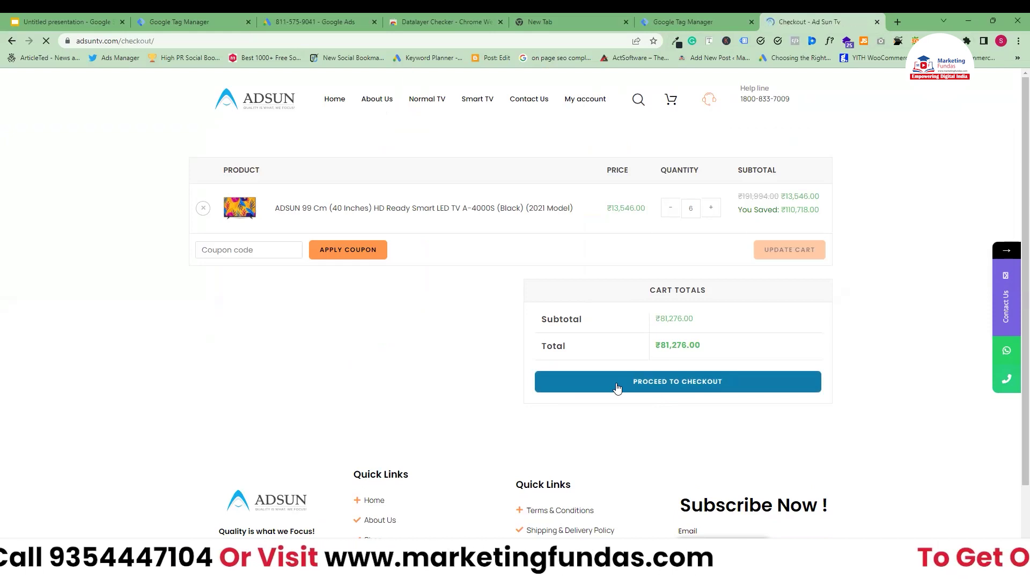
left_click(259, 269)
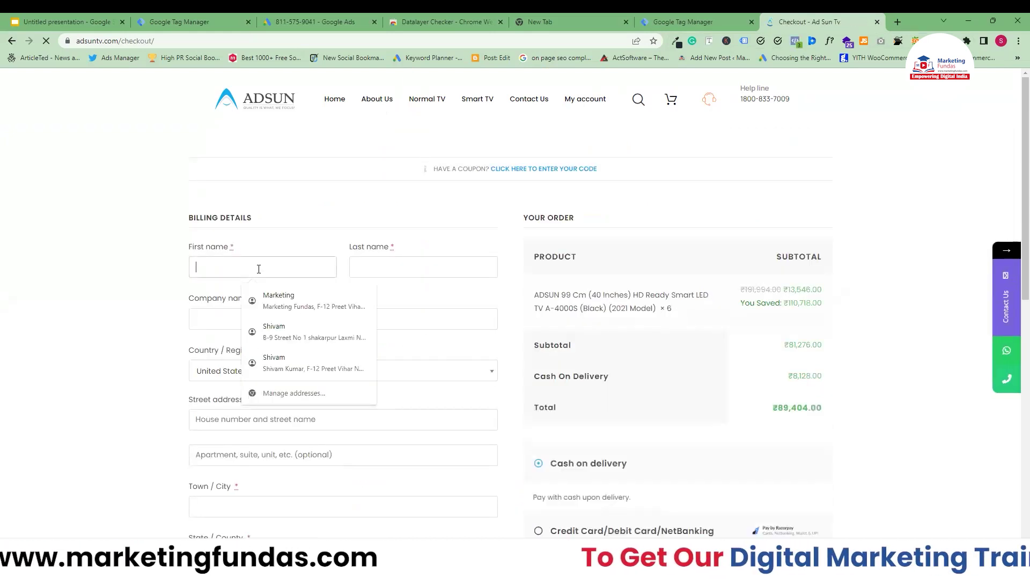
left_click(268, 265)
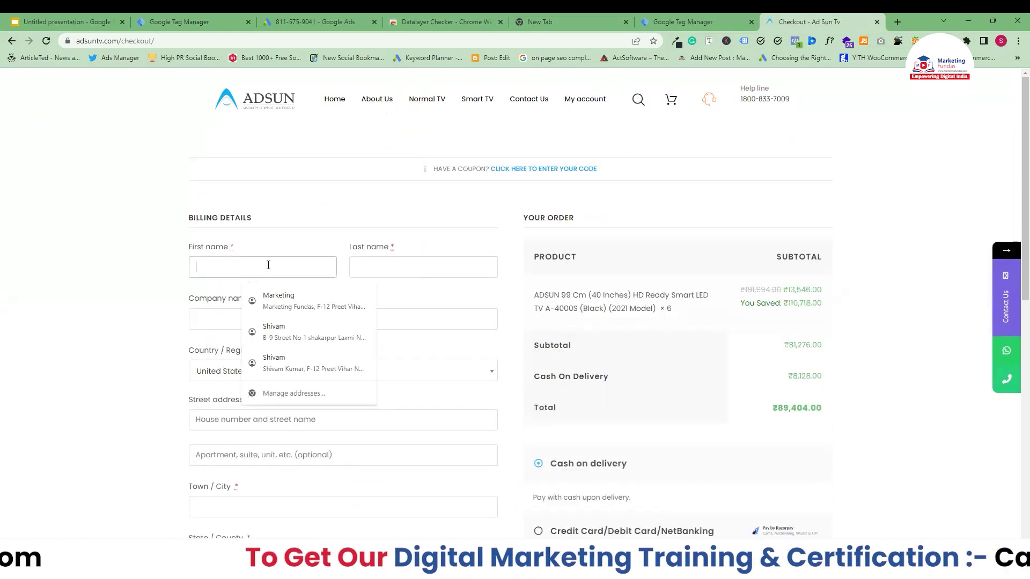
type("T")
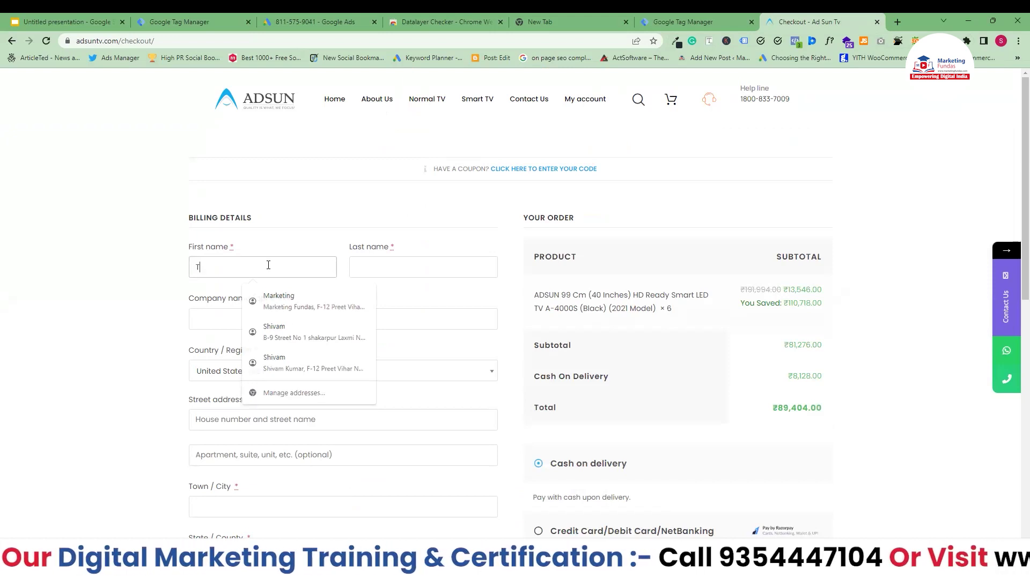
type("esting")
key("Tab")
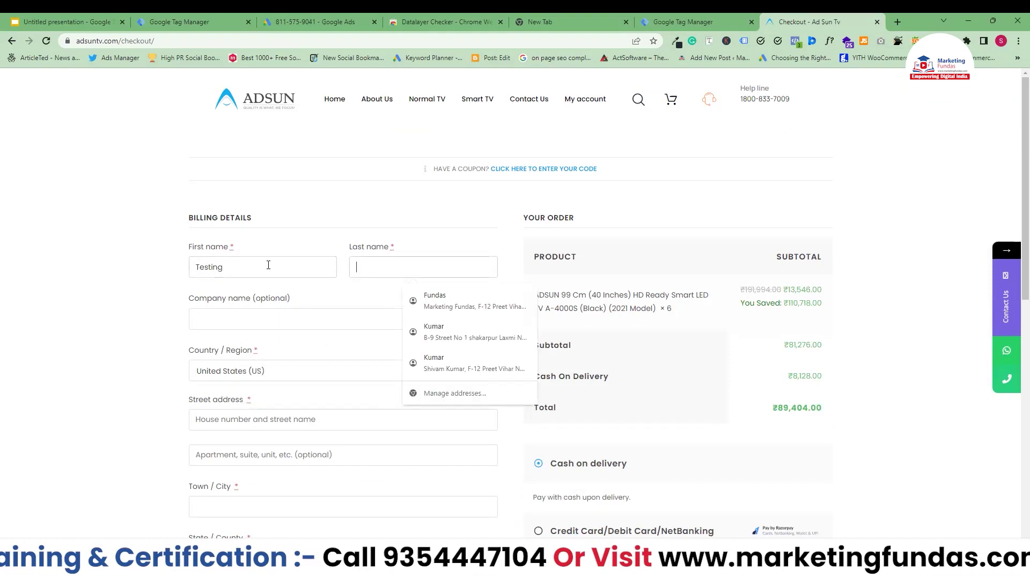
type("testing")
key("Tab")
key("Down")
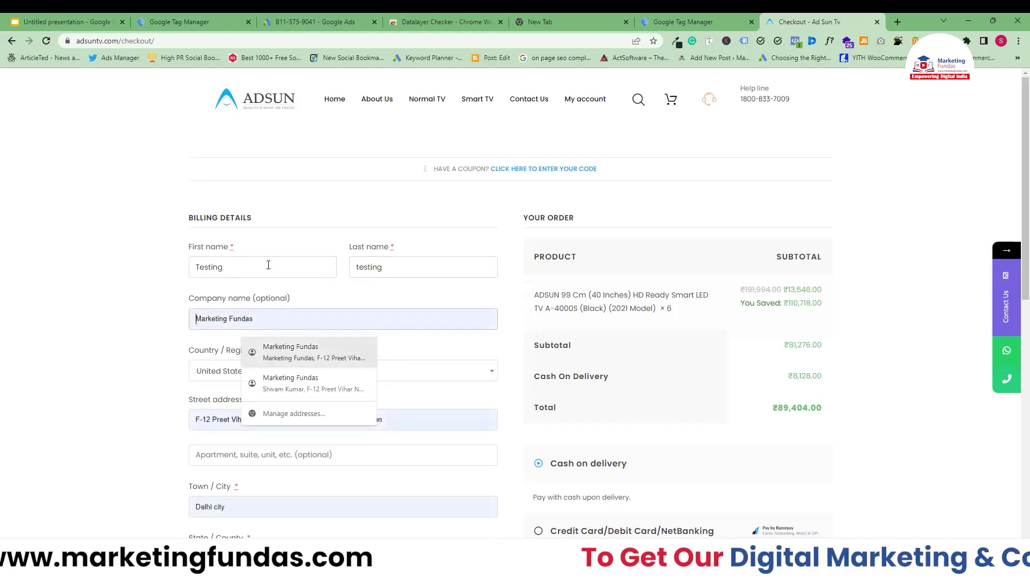
key("Return")
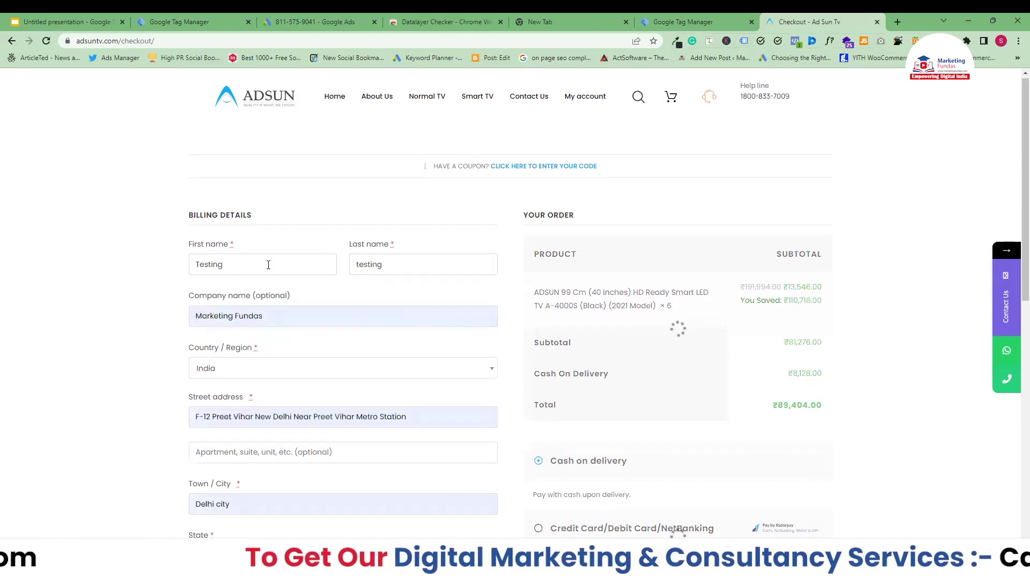
Add Testing as the order note under the checkout form's additional information.
scroll(269, 483, "down", 1)
scroll(268, 494, "down", 6)
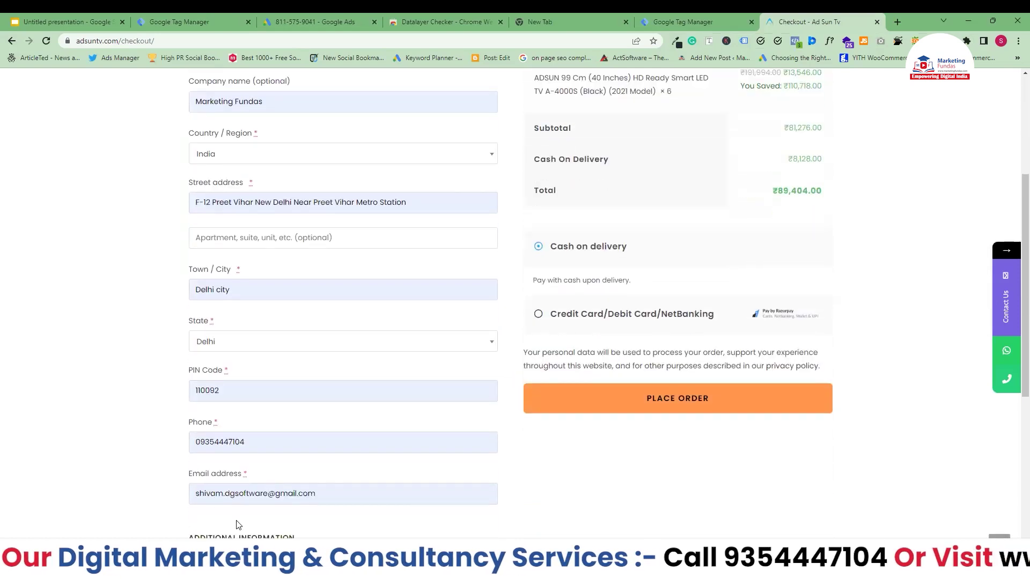
left_click(243, 457)
type("Testing")
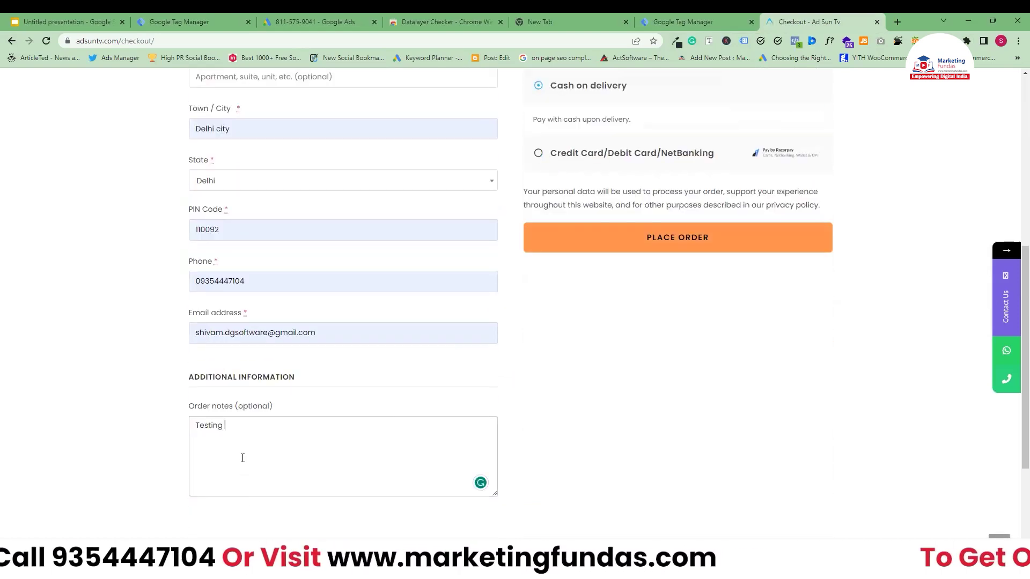
Remove the leading zero from the billing phone number and replace the part before the @ in the e-mail address with testing.
scroll(266, 290, "down", 2)
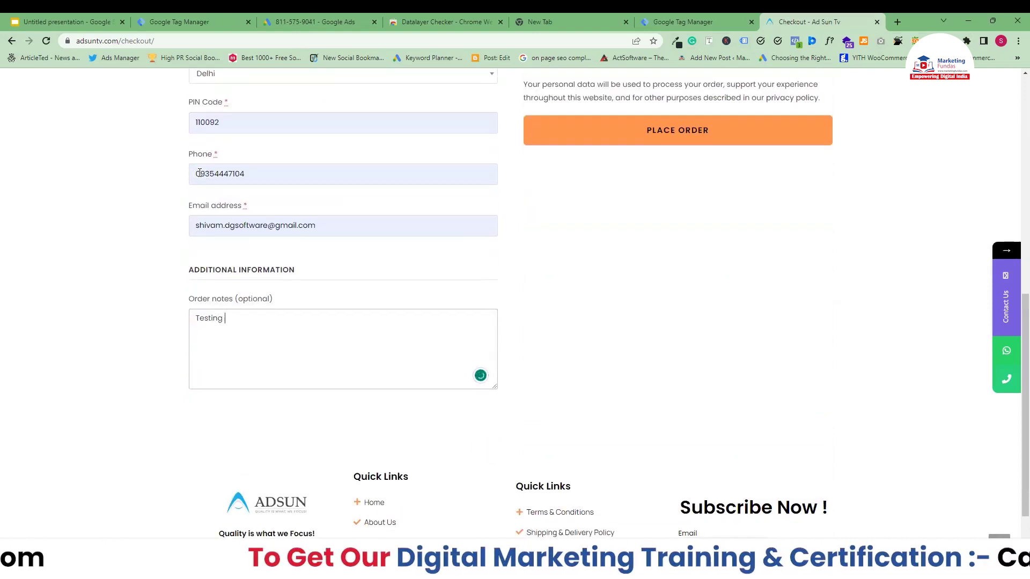
left_click(200, 173)
key("BackSpace")
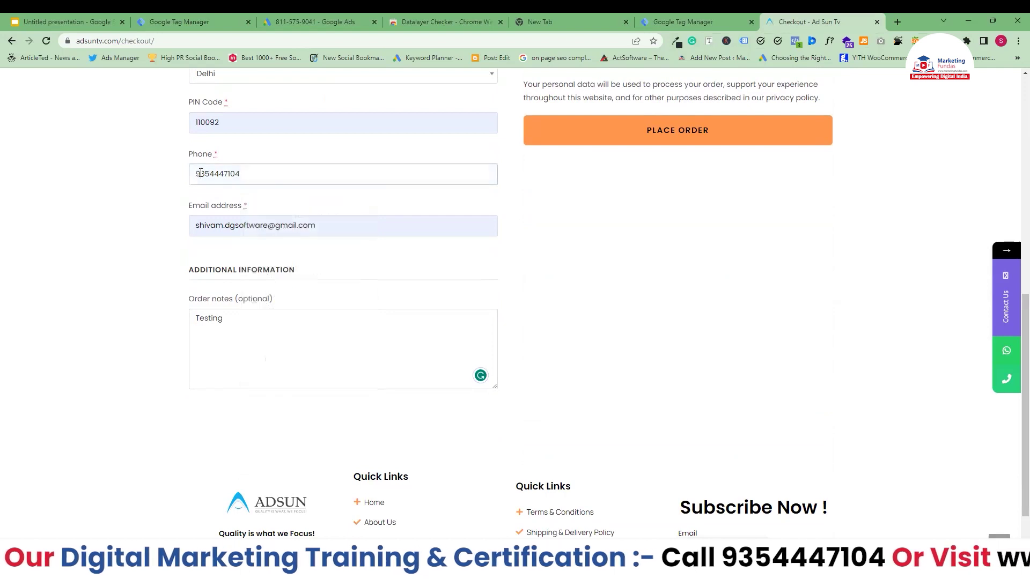
left_click(258, 232)
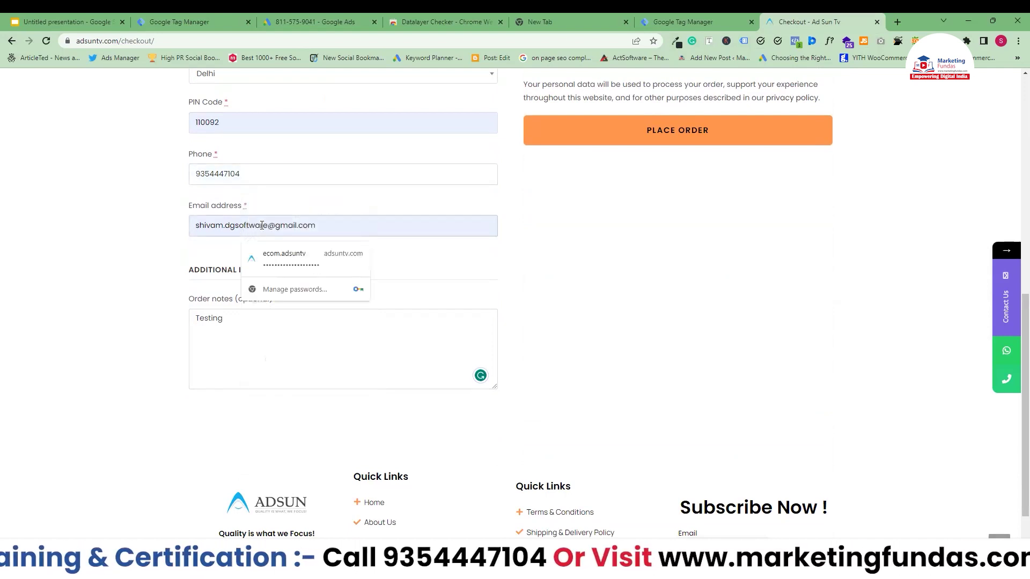
left_click_drag(267, 226, 193, 225)
left_click(194, 226)
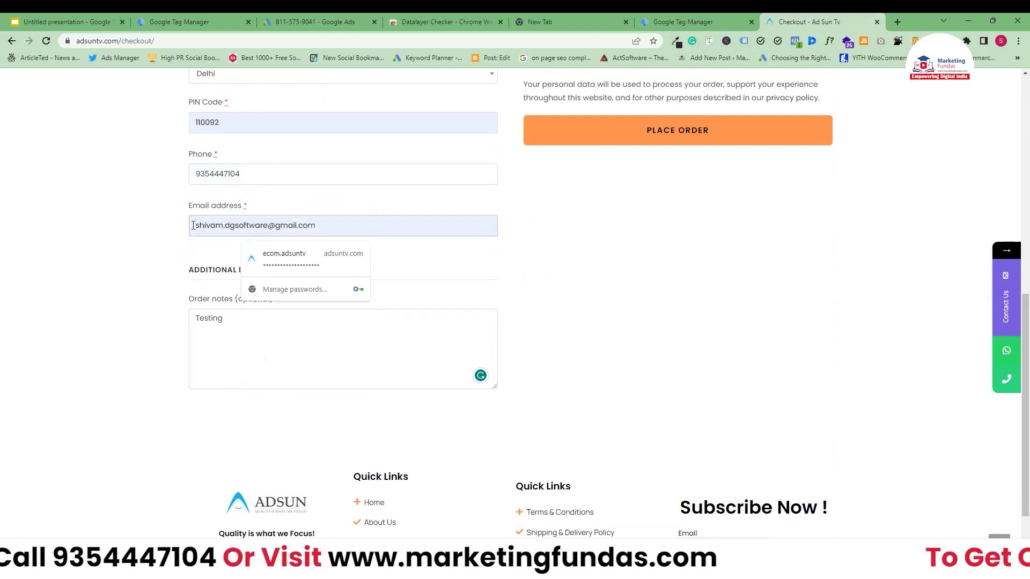
type("testing")
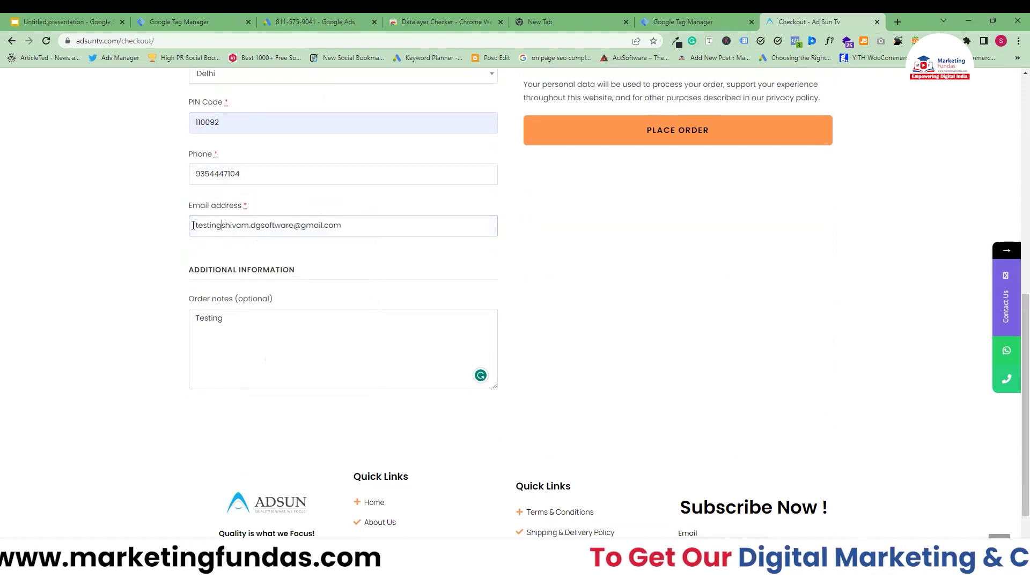
left_click_drag(293, 225, 224, 230)
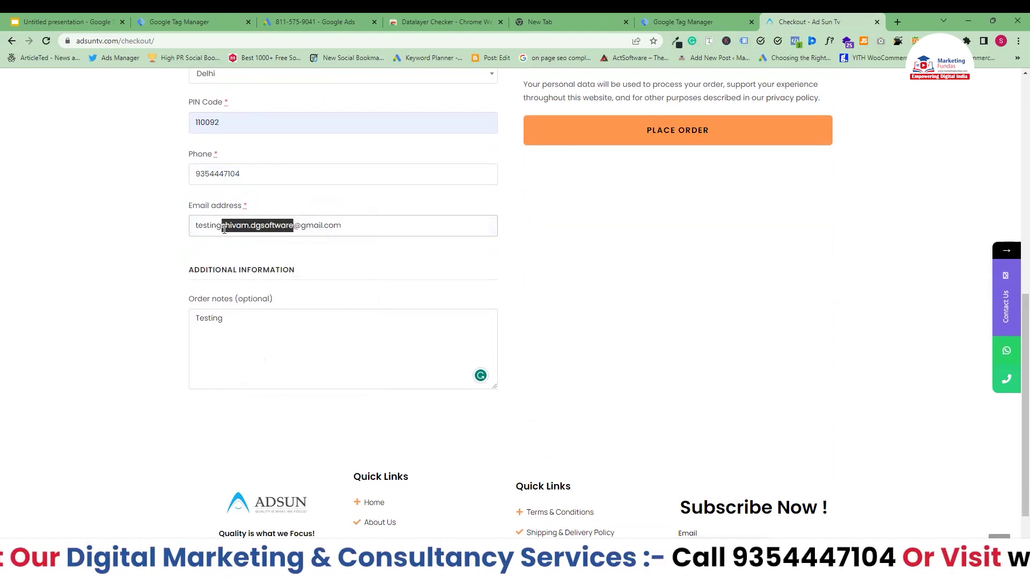
key("BackSpace")
Place the test order with cash on delivery and decline saving the address in the browser.
left_click_drag(1026, 397, 1015, 183)
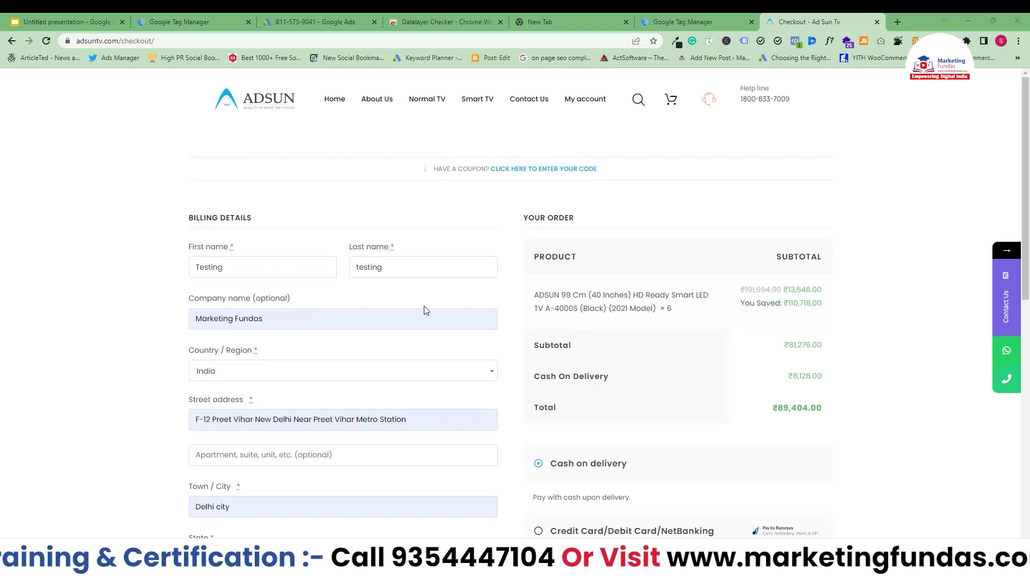
scroll(424, 309, "down", 1)
scroll(592, 307, "down", 1)
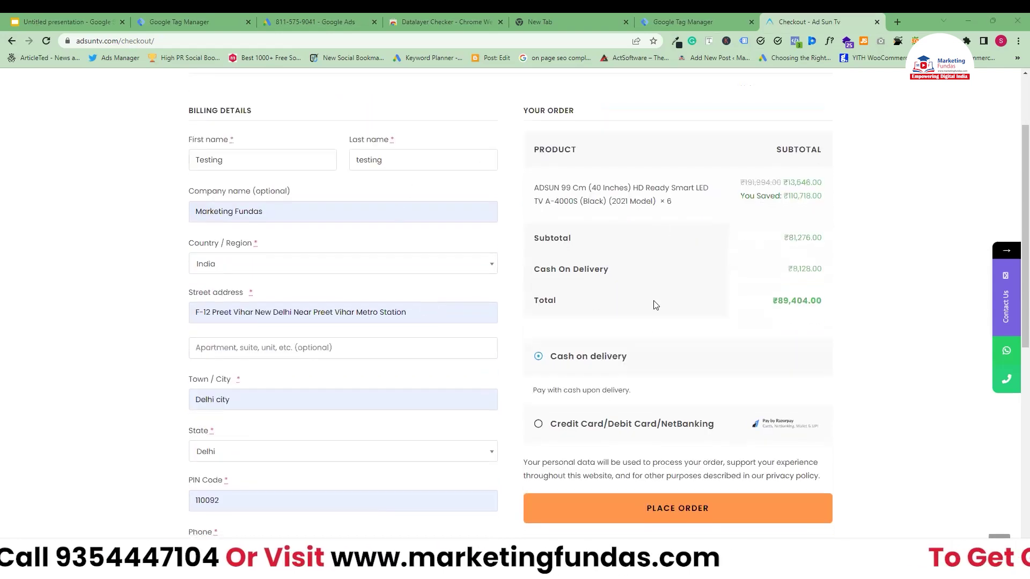
left_click(654, 511)
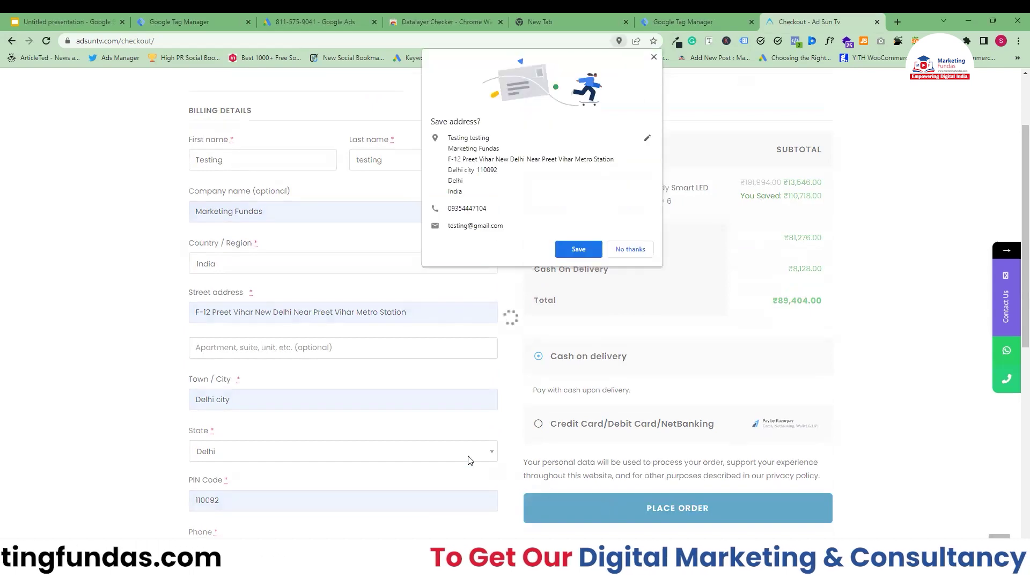
left_click(622, 250)
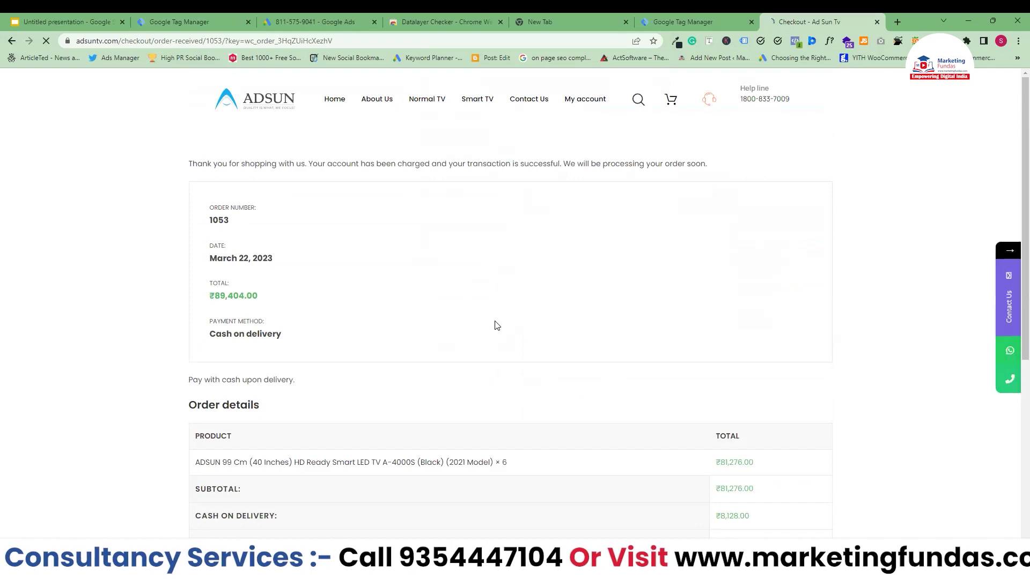
scroll(496, 324, "down", 2)
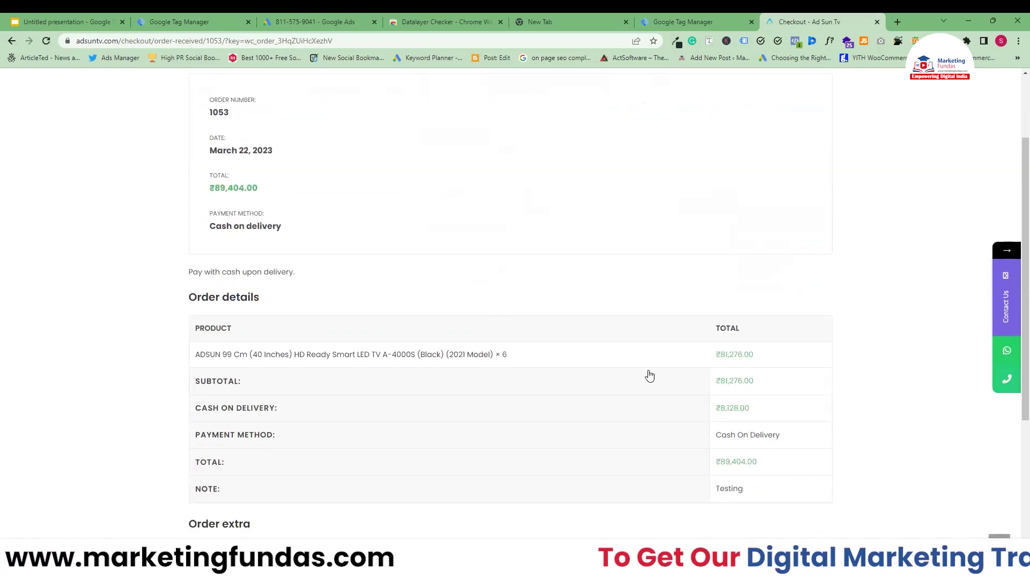
Return to the adsuntv.com Tag Manager workspace, close the installation instructions and start preview mode for the container.
key("ctrl+shift+Tab")
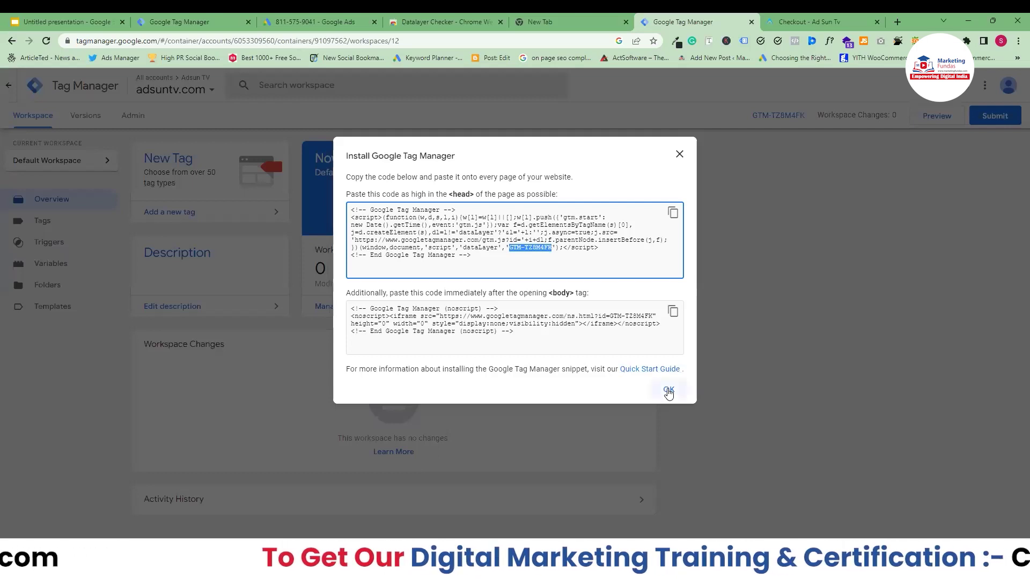
left_click(669, 393)
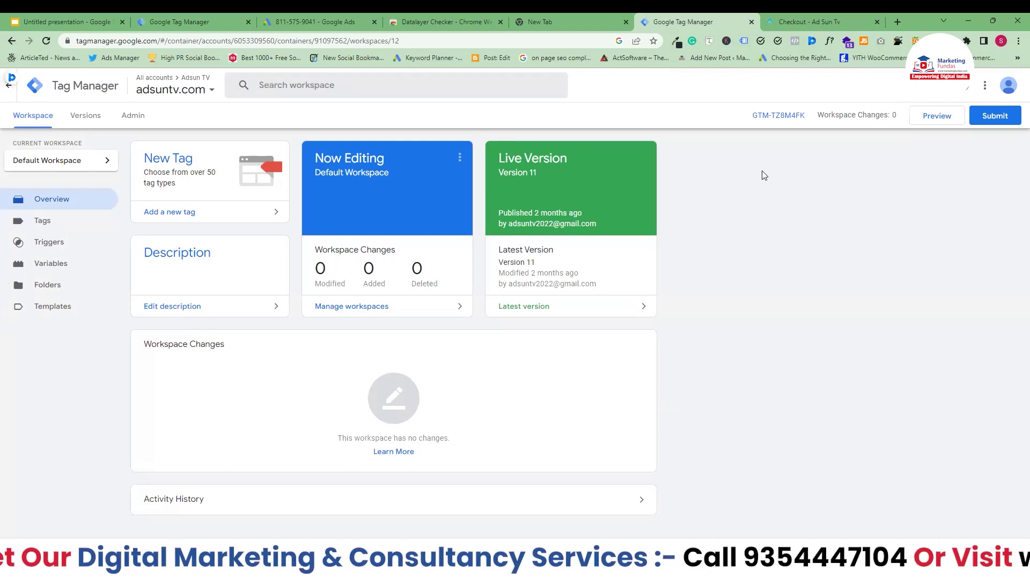
left_click(923, 121)
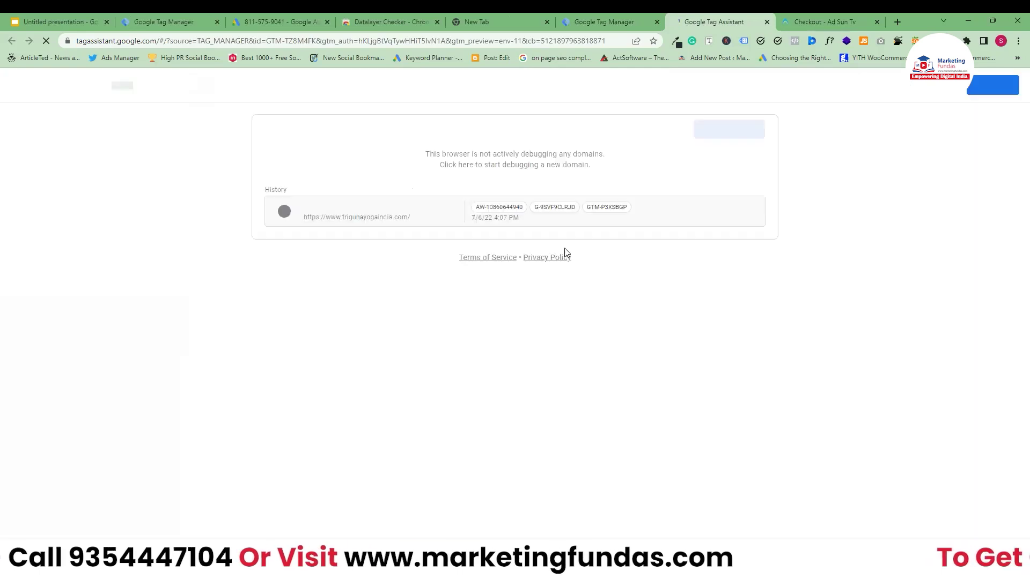
left_click(515, 330)
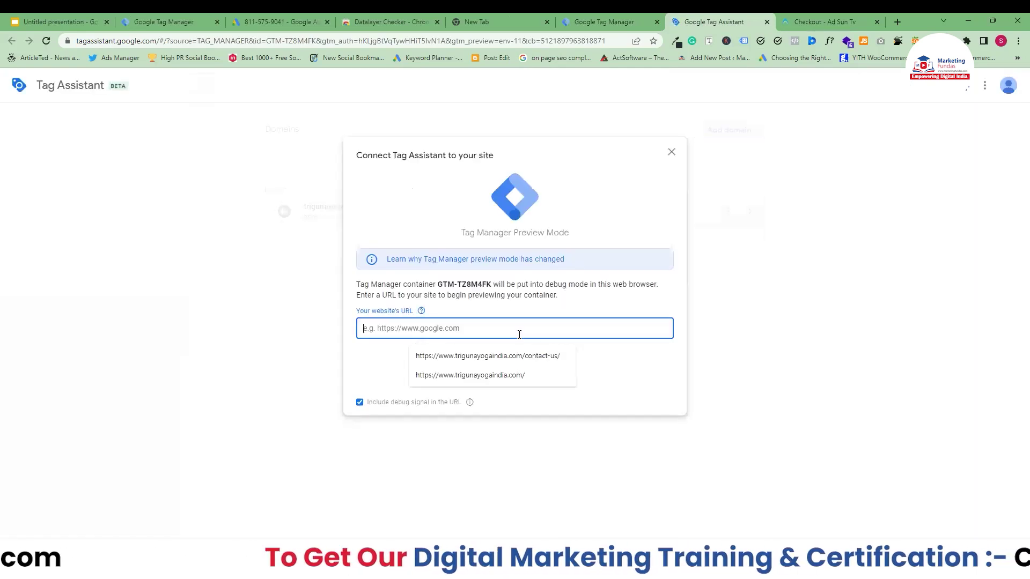
type("ads")
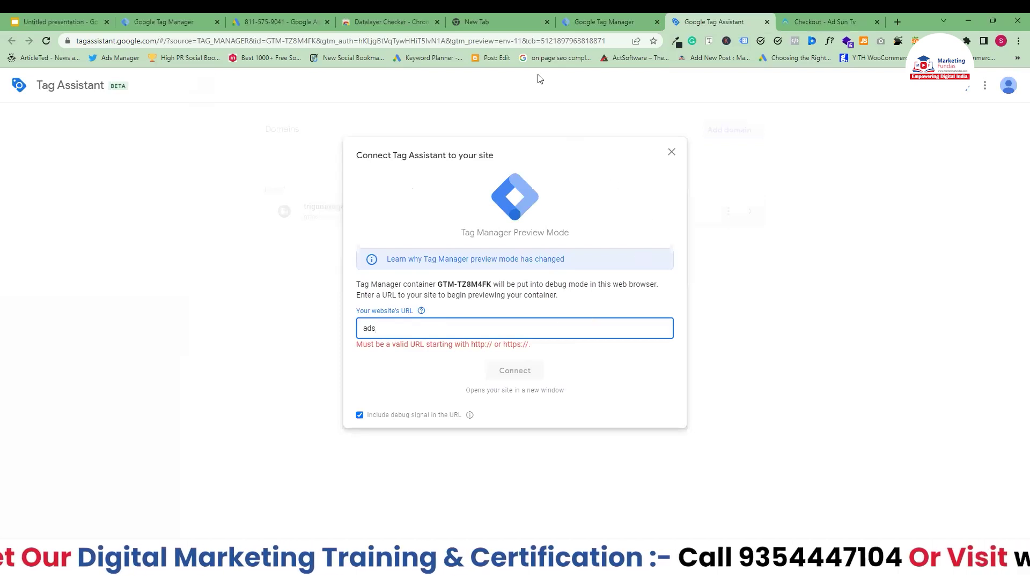
left_click(794, 25)
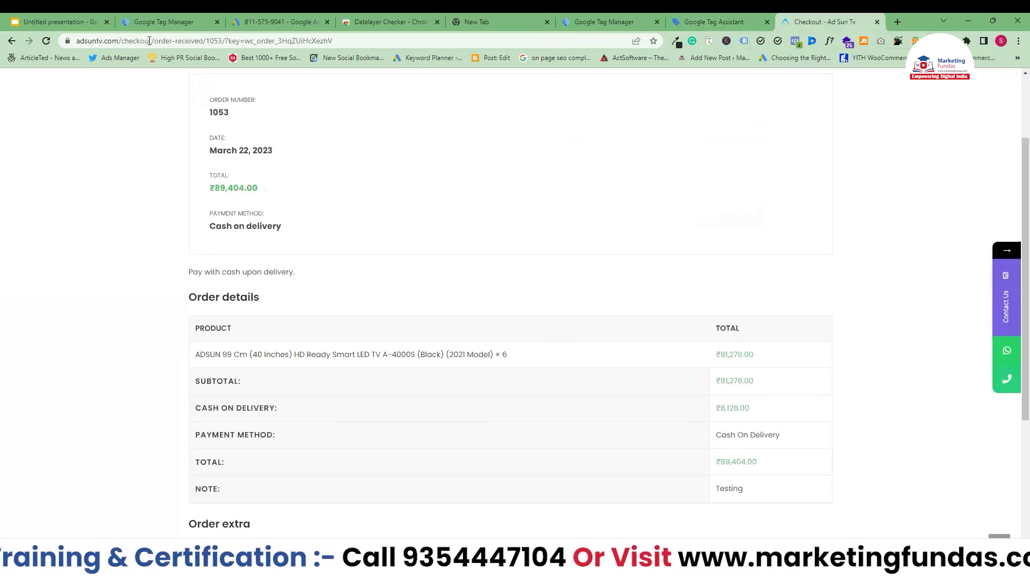
left_click_drag(121, 42, 30, 42)
key("ctrl+c")
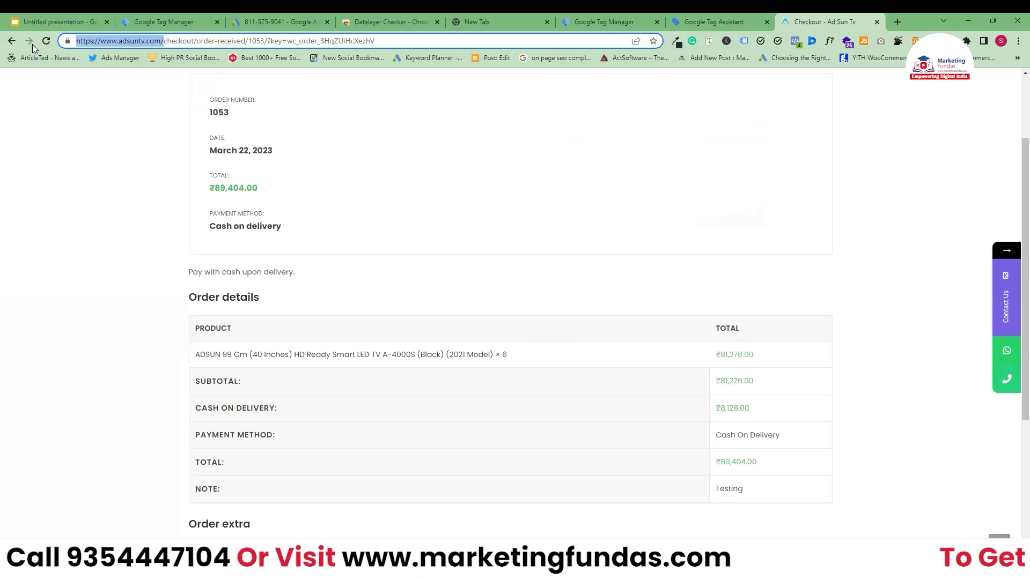
key("ctrl+shift+Tab")
key("ctrl+a")
key("ctrl+v")
left_click(520, 357)
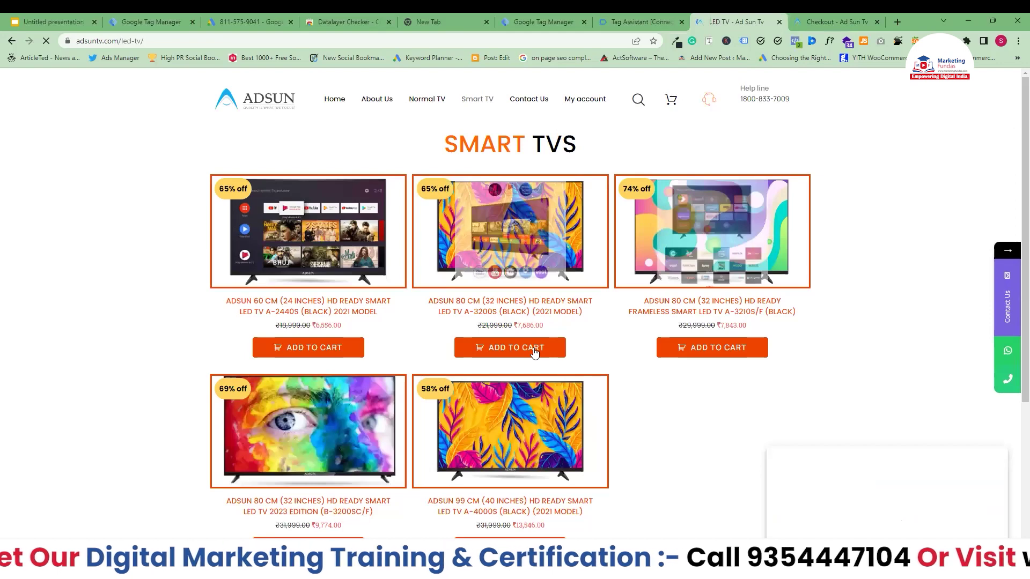
Add the ADSUN 80 cm (32 inches) A-3200S smart TV to the cart and proceed from the cart to checkout.
left_click(534, 352)
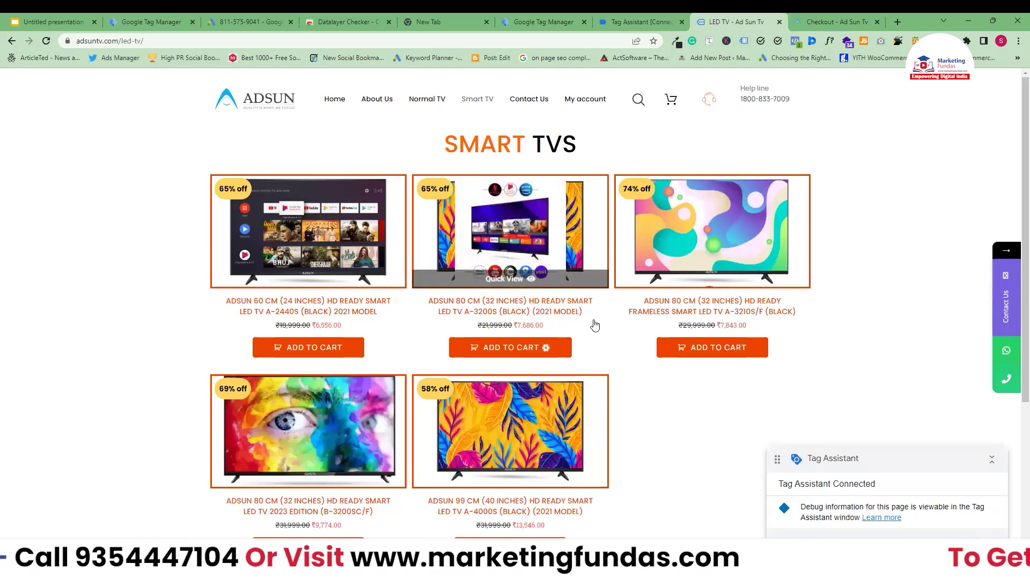
left_click(671, 101)
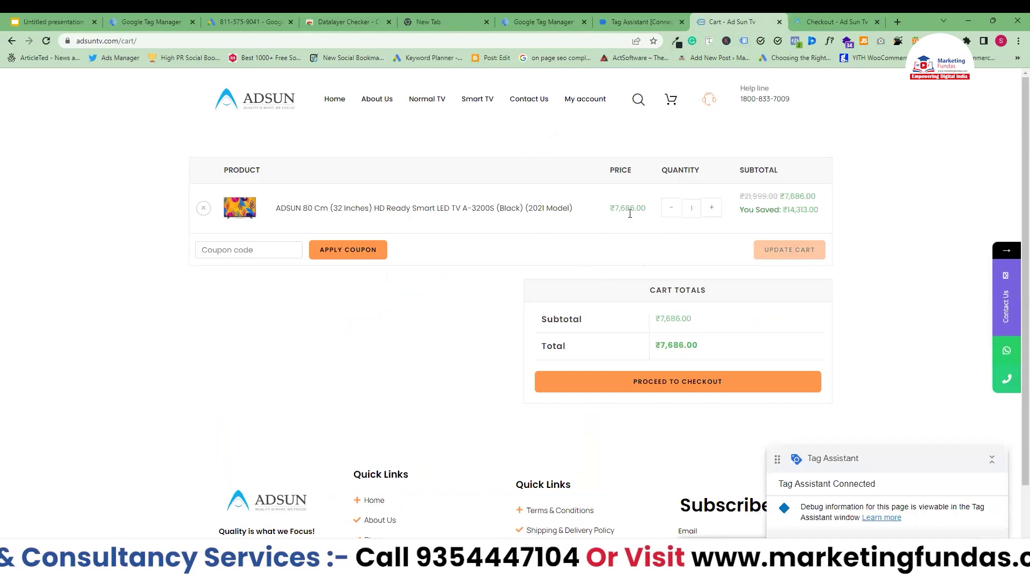
left_click_drag(610, 210, 651, 218)
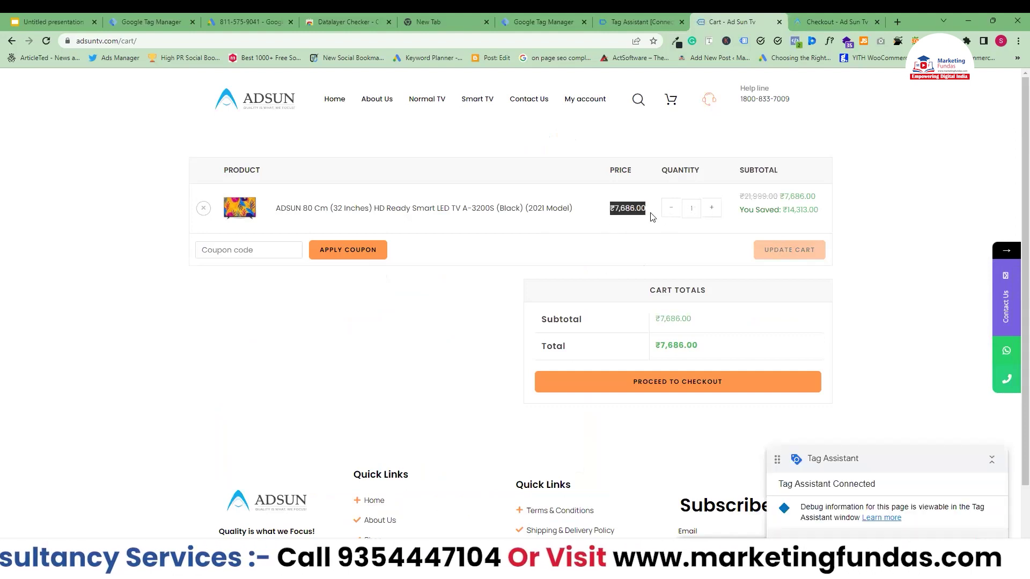
left_click(673, 382)
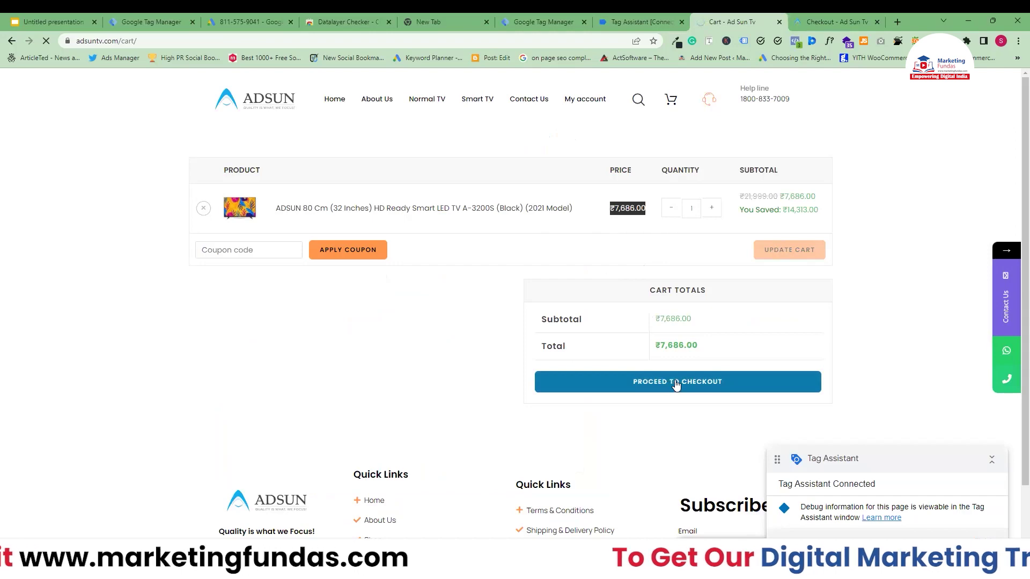
Check the prefilled billing details, enter testing 02 as the order note and try to place the cash on delivery order.
scroll(474, 432, "down", 2)
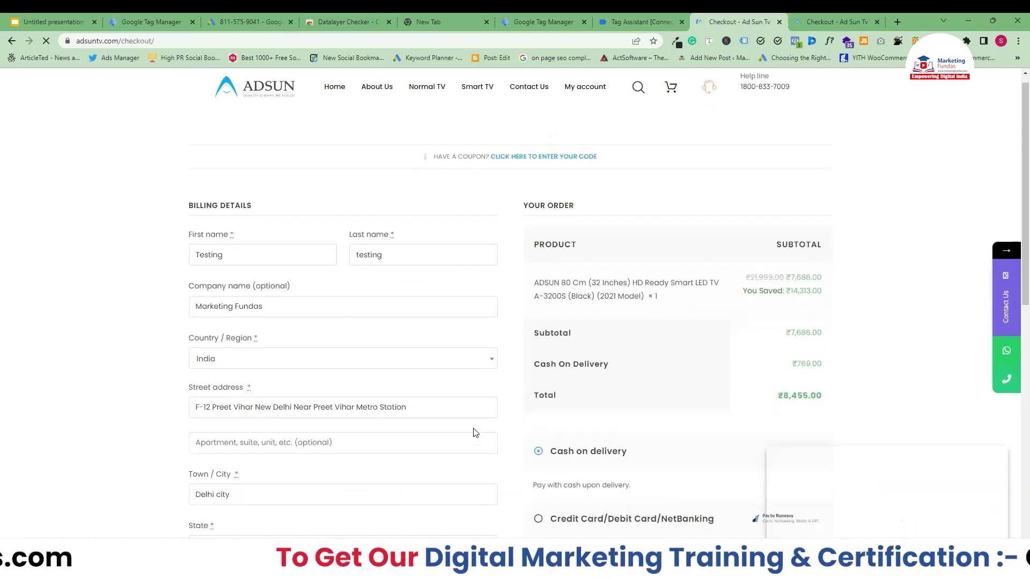
scroll(474, 432, "down", 1)
scroll(474, 433, "down", 1)
scroll(238, 182, "down", 3)
scroll(302, 202, "up", 4)
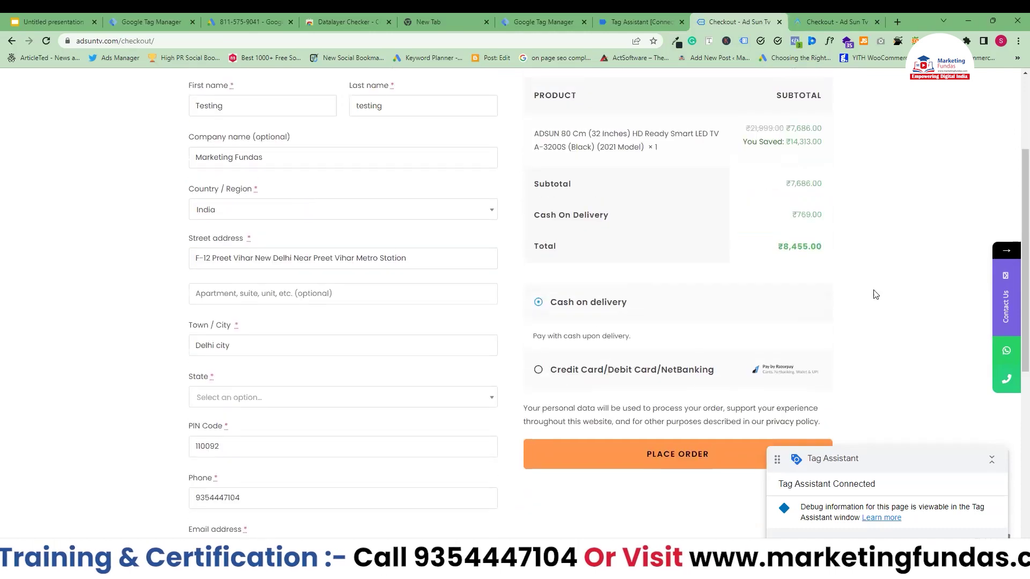
scroll(799, 183, "up", 3)
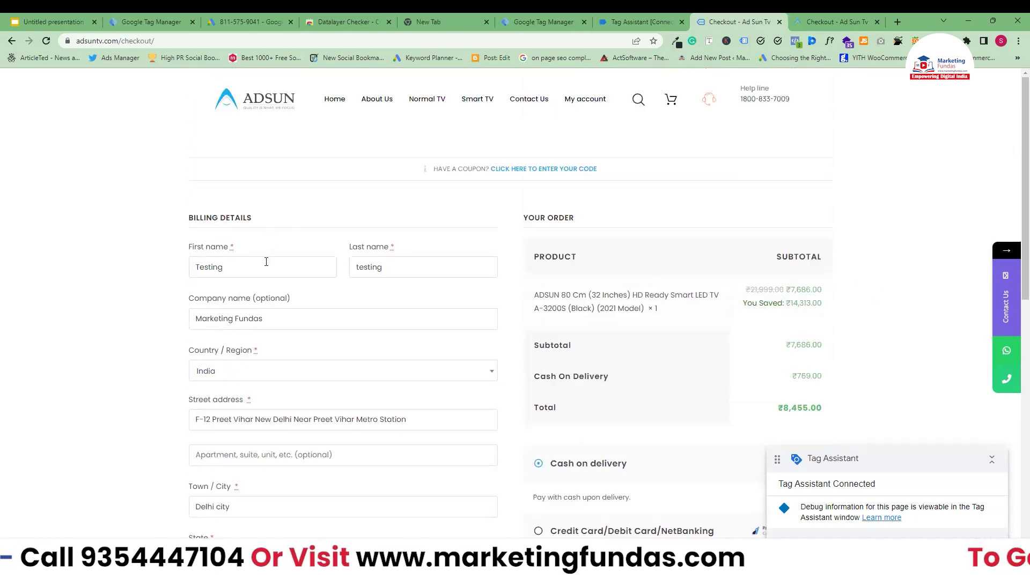
scroll(322, 419, "down", 3)
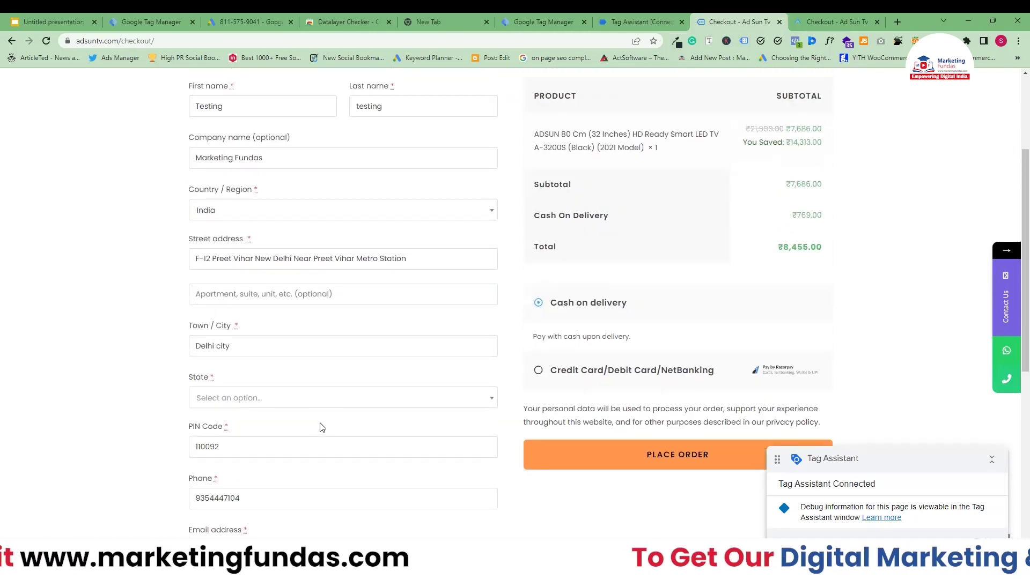
scroll(322, 427, "up", 2)
scroll(322, 428, "down", 4)
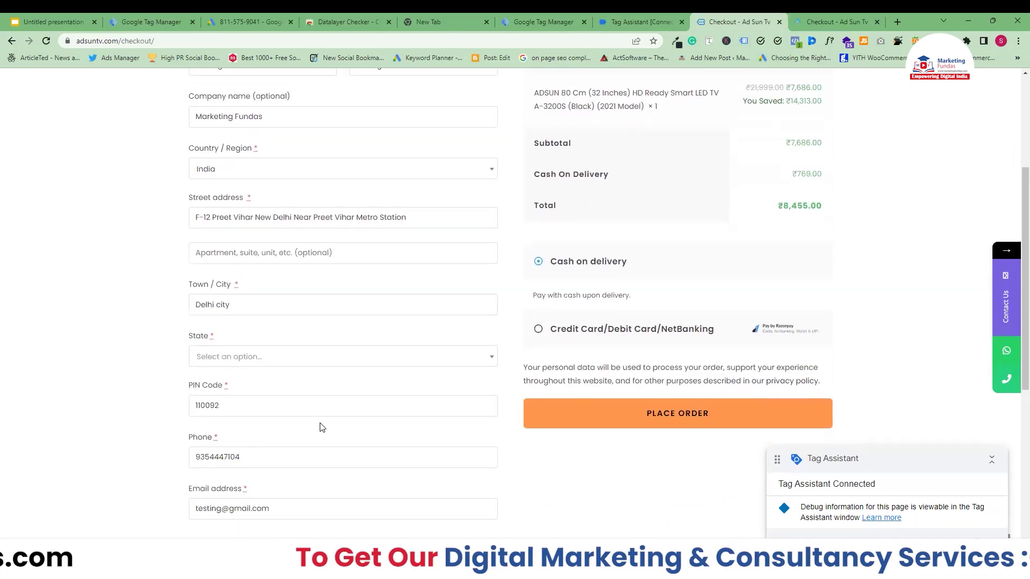
scroll(266, 491, "down", 3)
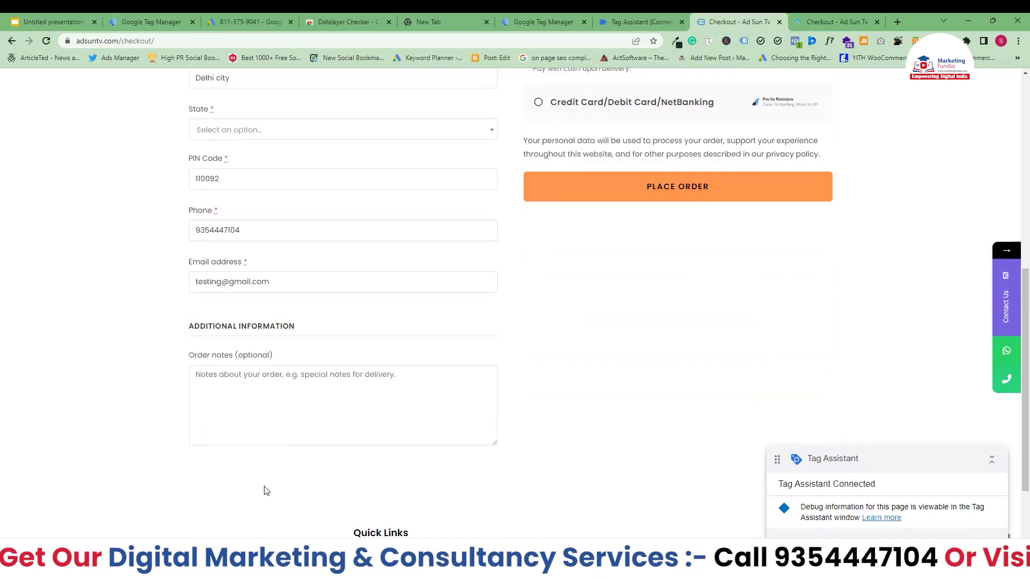
type("testing 02")
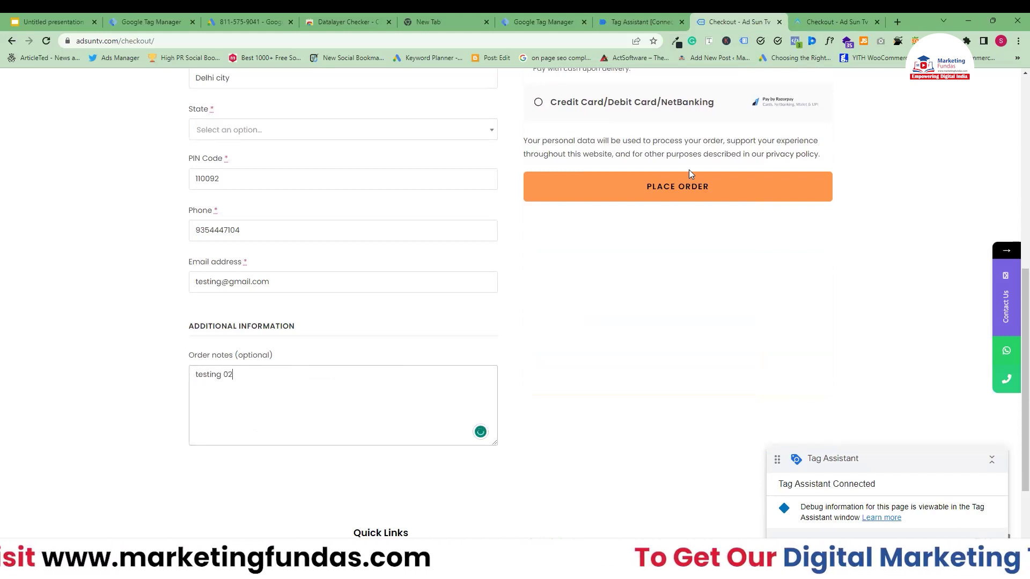
left_click(693, 186)
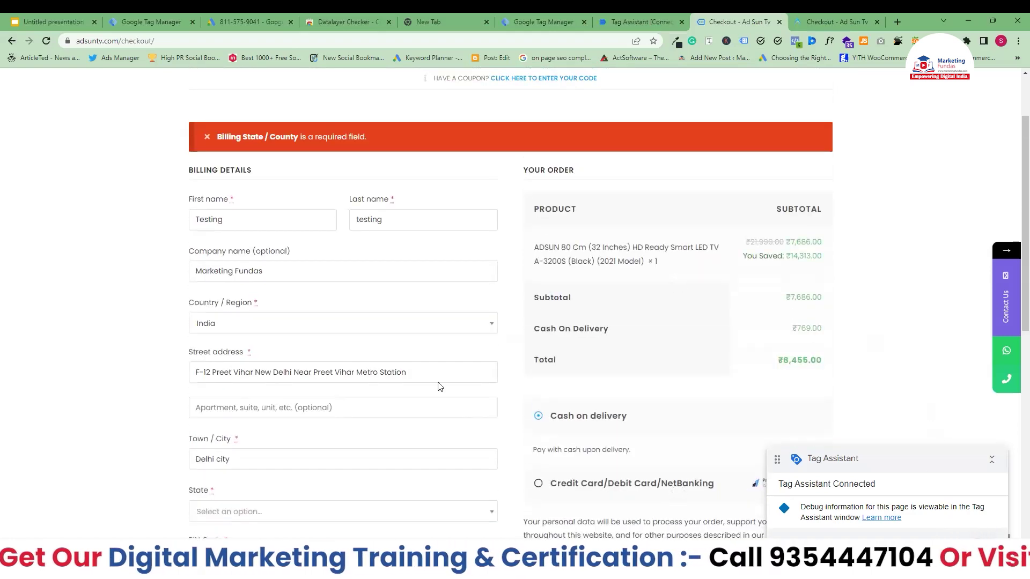
Choose Delhi as the billing state and place the order.
scroll(324, 266, "down", 3)
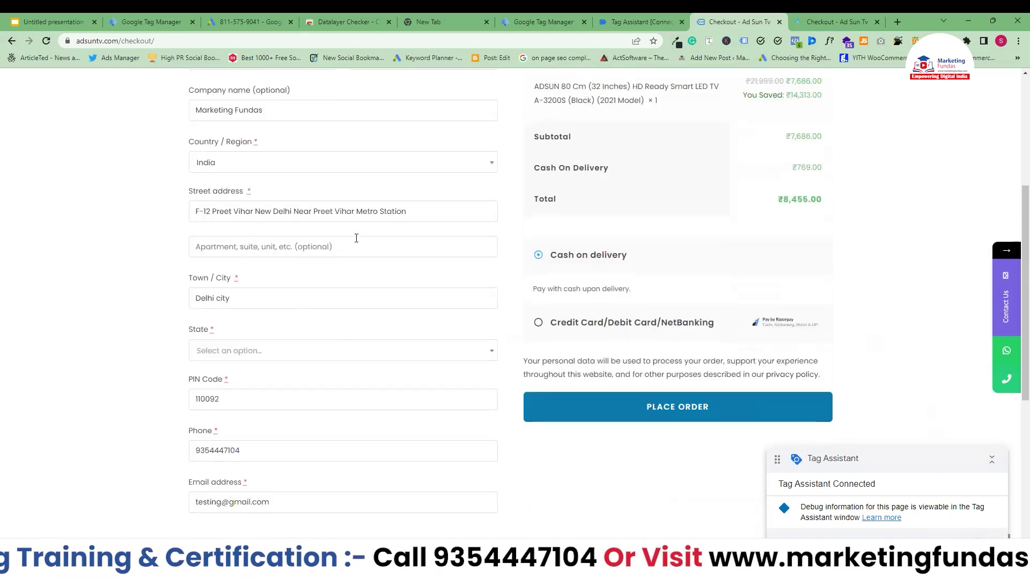
scroll(246, 321, "down", 1)
left_click(230, 297)
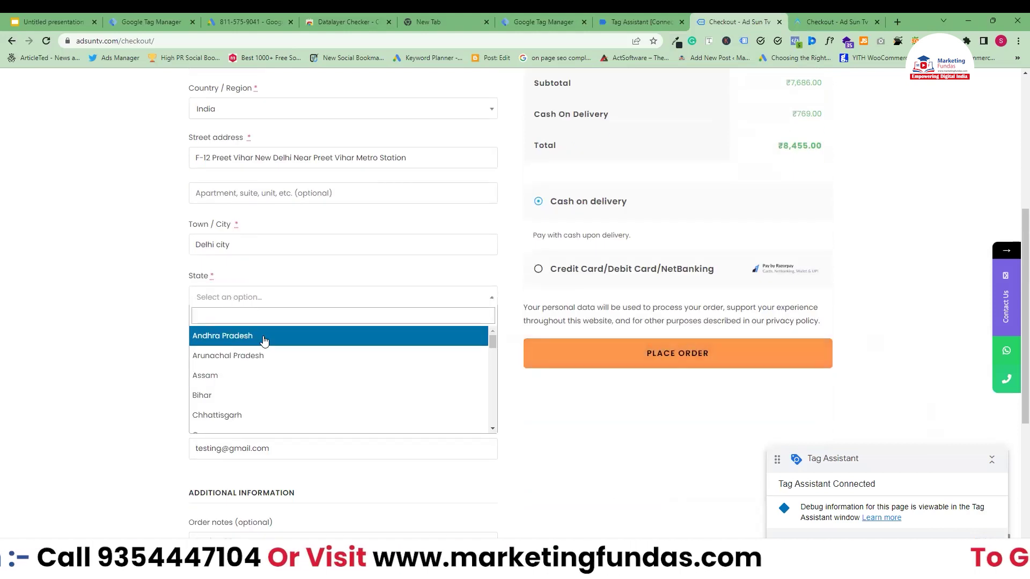
type("dd")
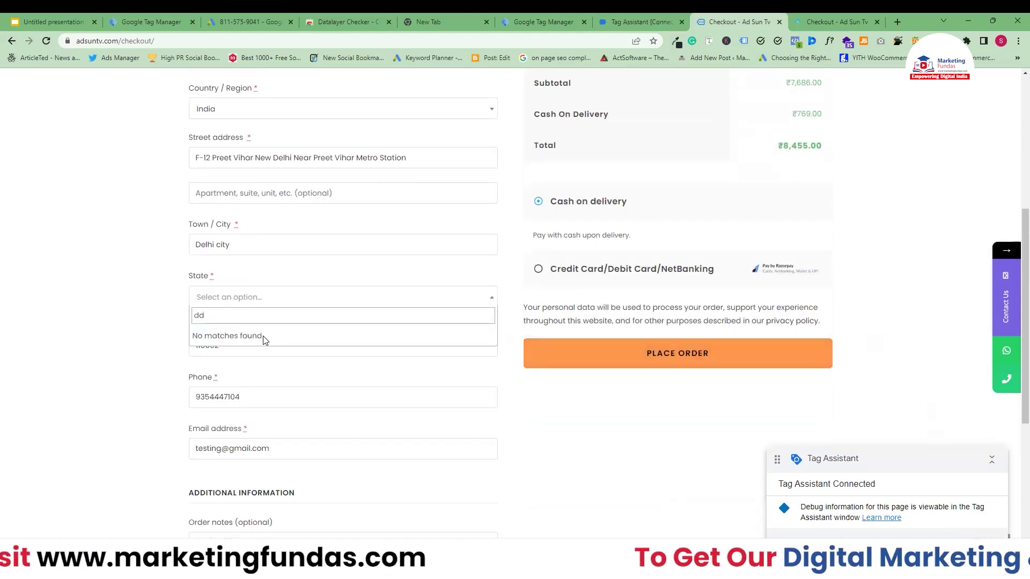
key("BackSpace")
type("elh")
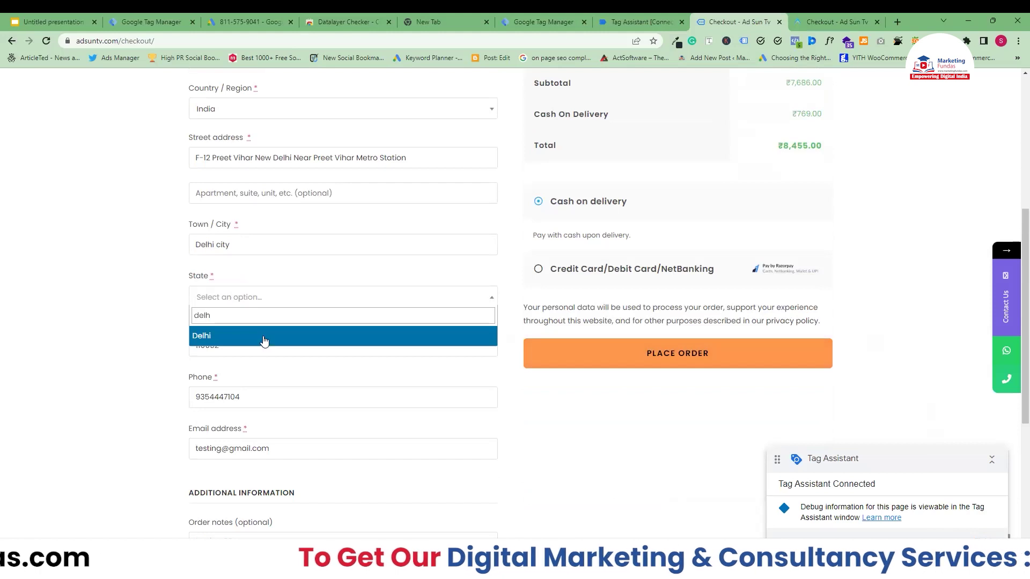
left_click(263, 336)
left_click(588, 348)
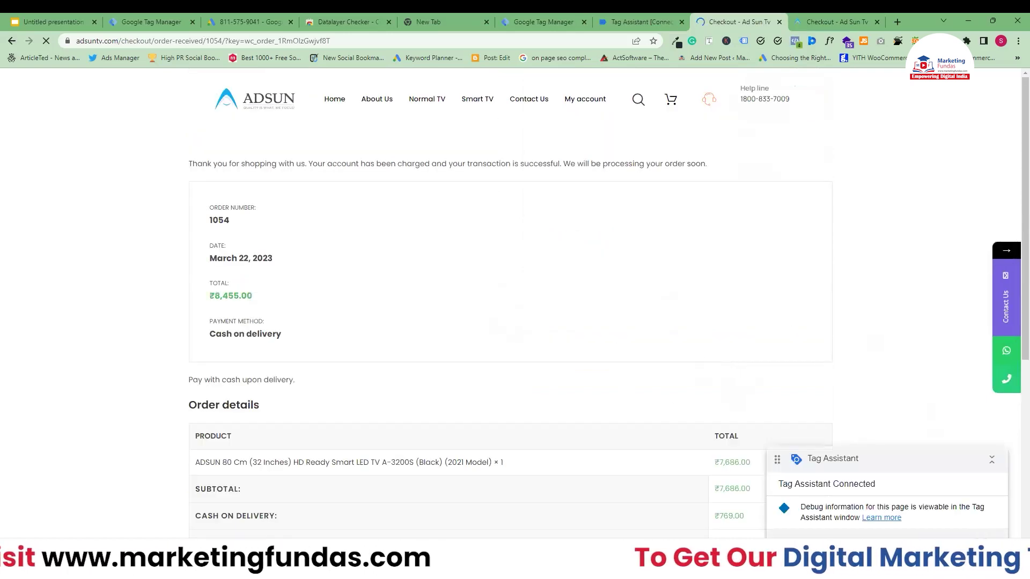
Close the debugged store page, continue past Tag Assistant's connection notice and review the fired tags in the summary.
key("ctrl+w")
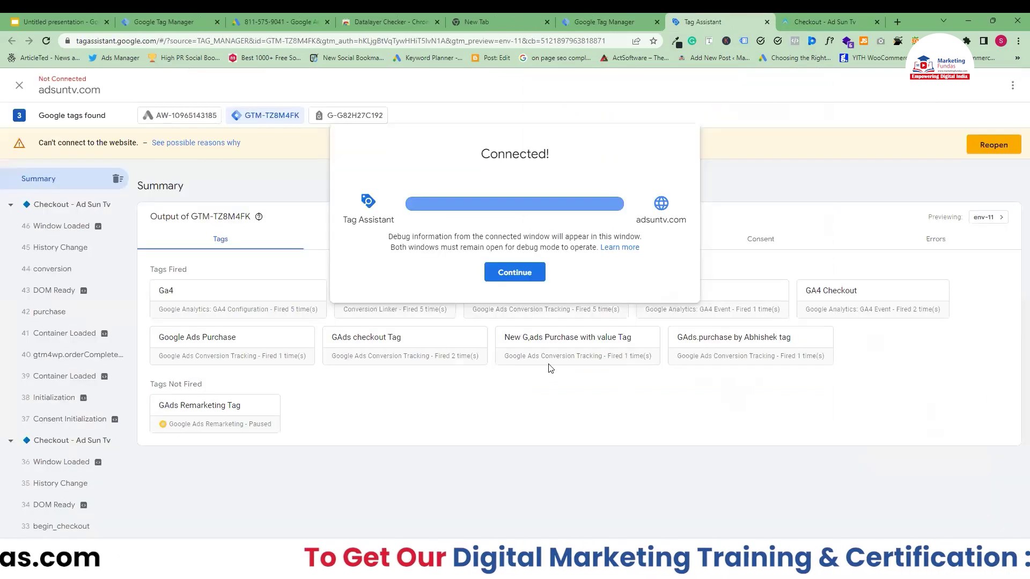
left_click(523, 277)
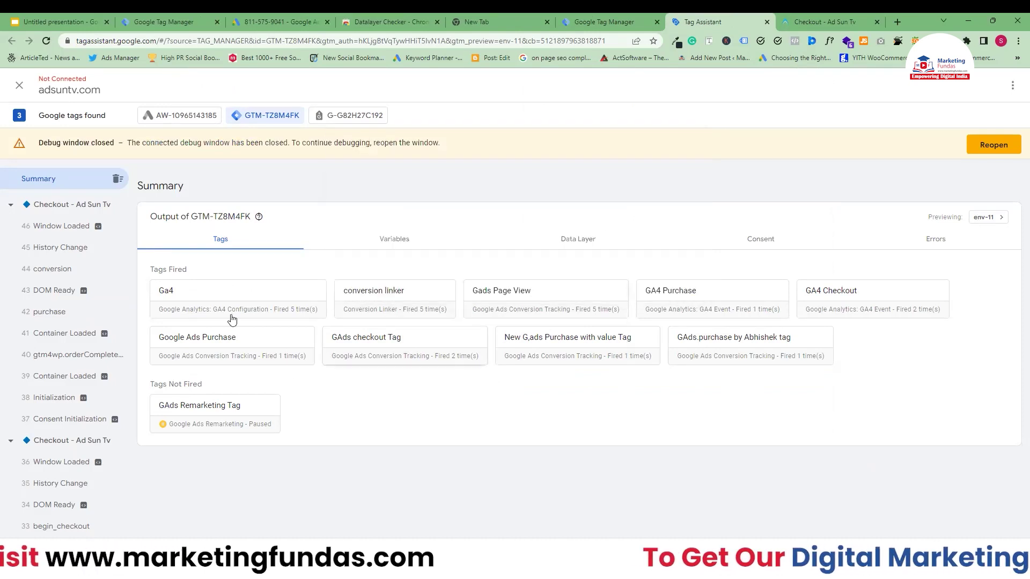
triple_click(191, 275)
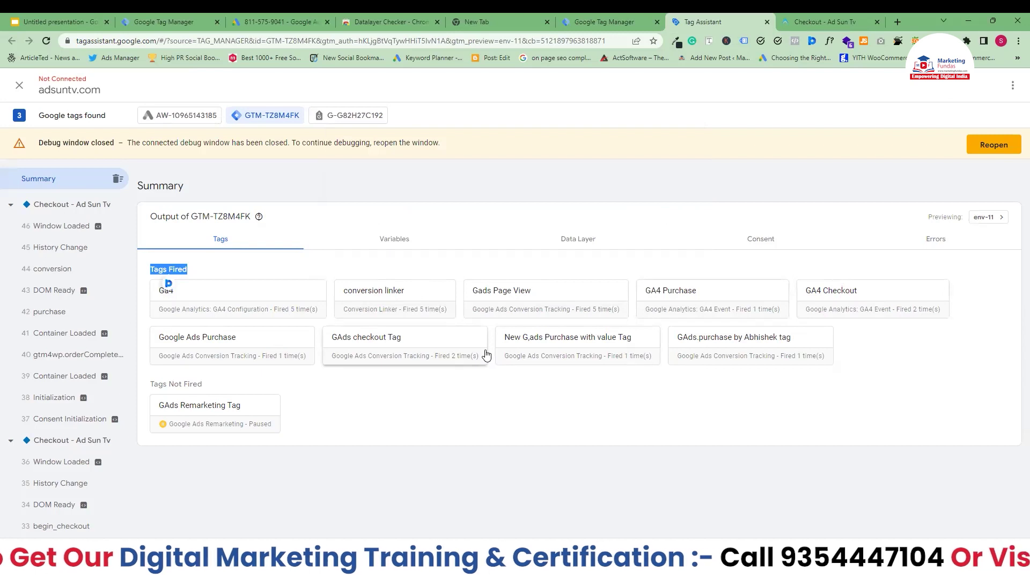
Inspect the ecommerce values in the data layer, first in the summary and then for the gtm4wp.orderCompletedEEC event.
left_click(582, 239)
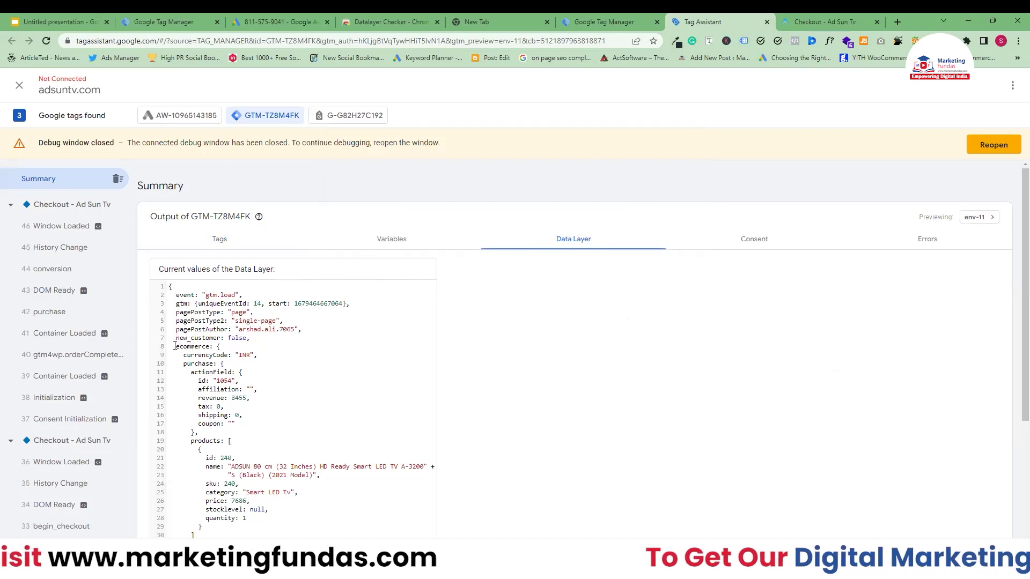
left_click_drag(177, 345, 209, 346)
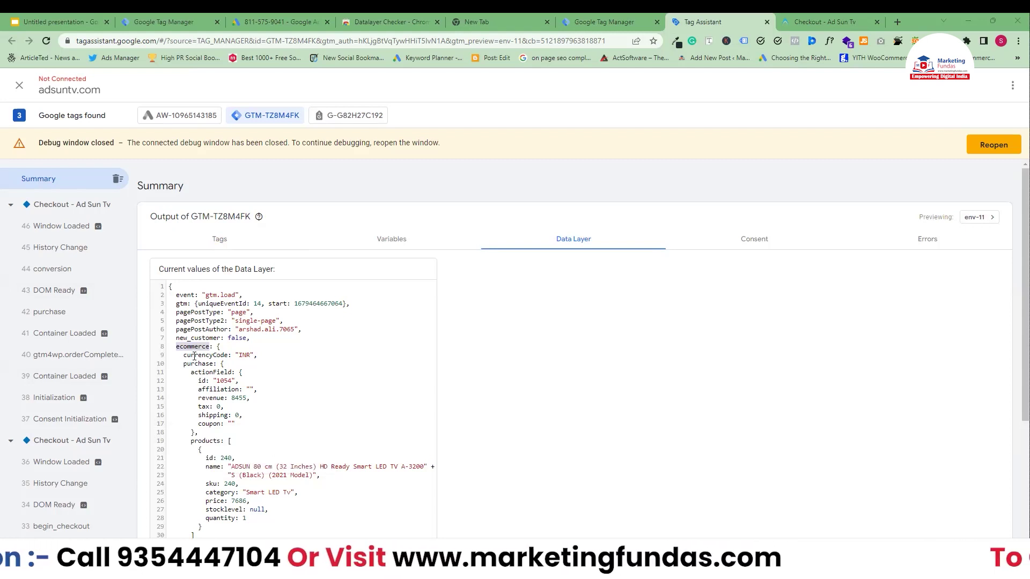
left_click(64, 356)
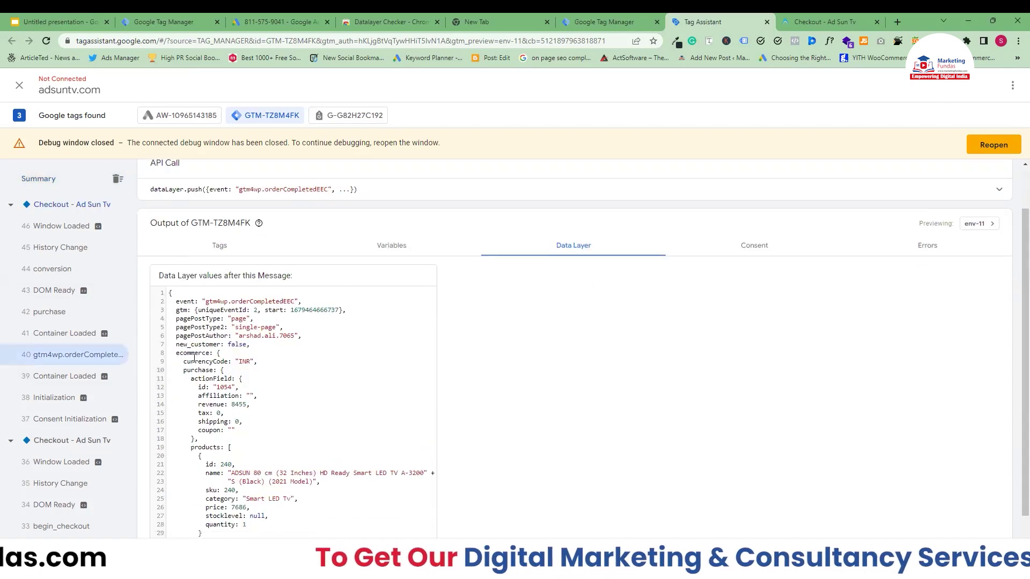